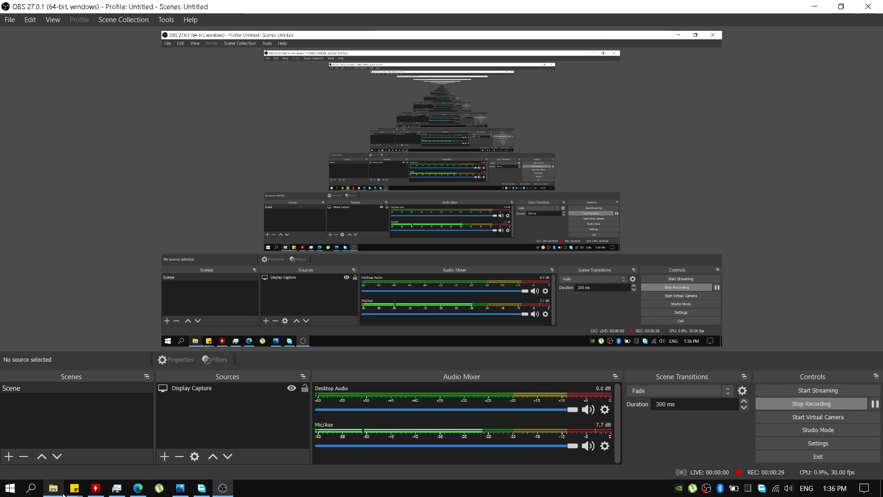
Step: Switch to the File Explorer window showing the Data (D:) drive
mouse_move(63, 492)
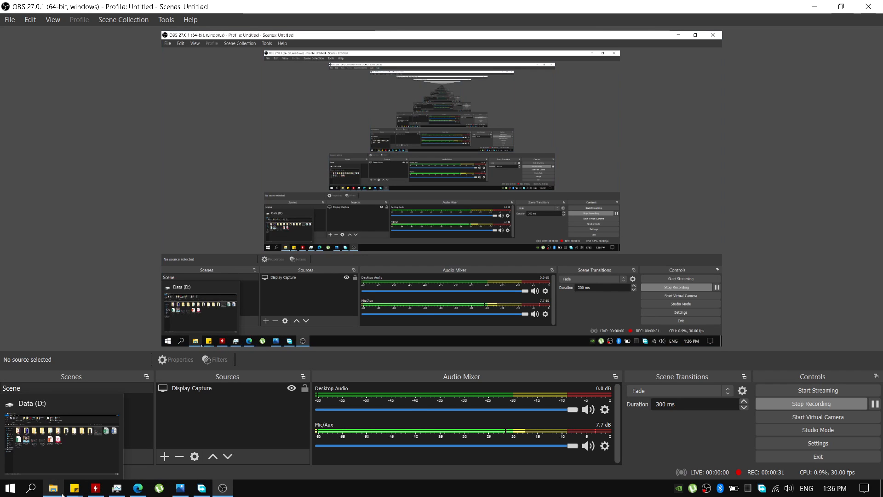
click(64, 495)
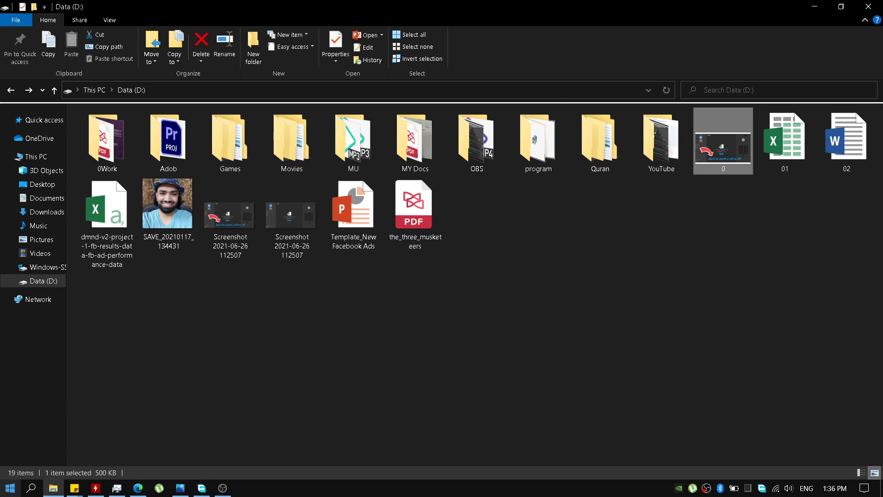
click(10, 488)
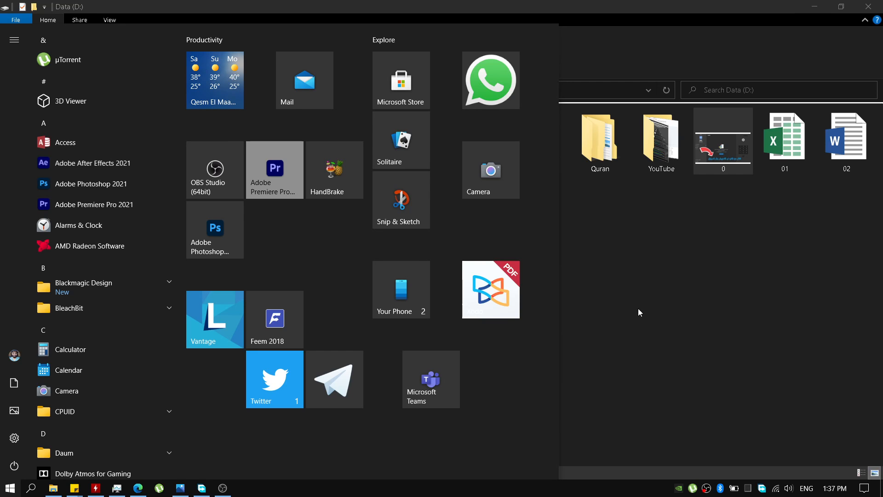
click(657, 232)
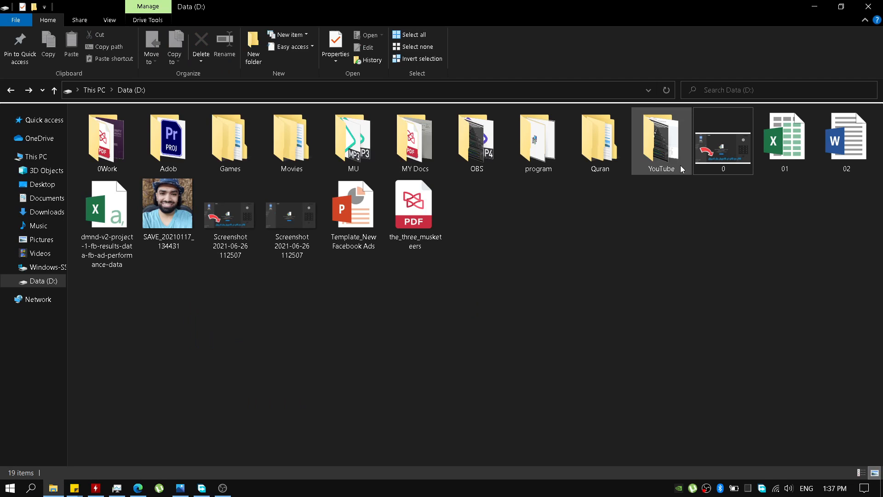
mouse_move(680, 164)
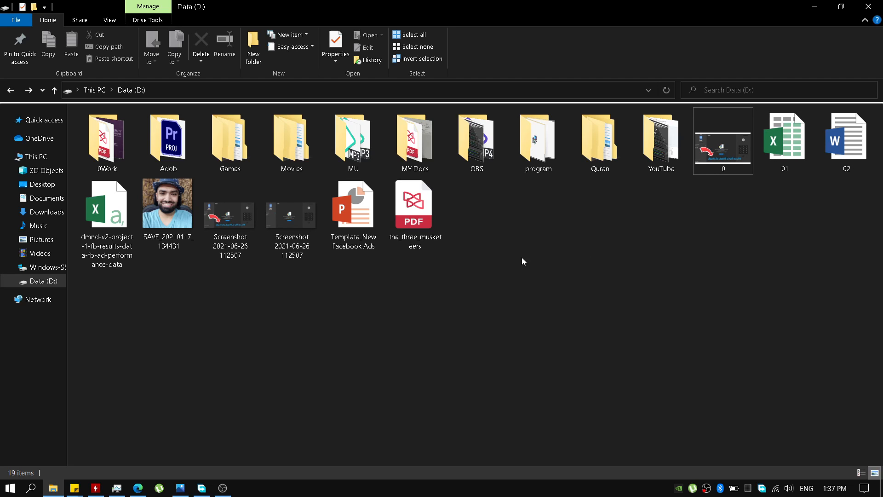
click(357, 222)
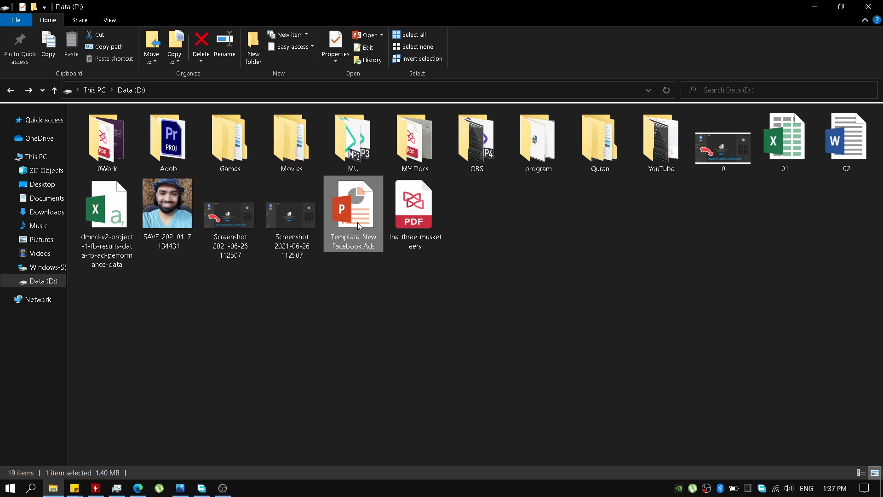
click(418, 222)
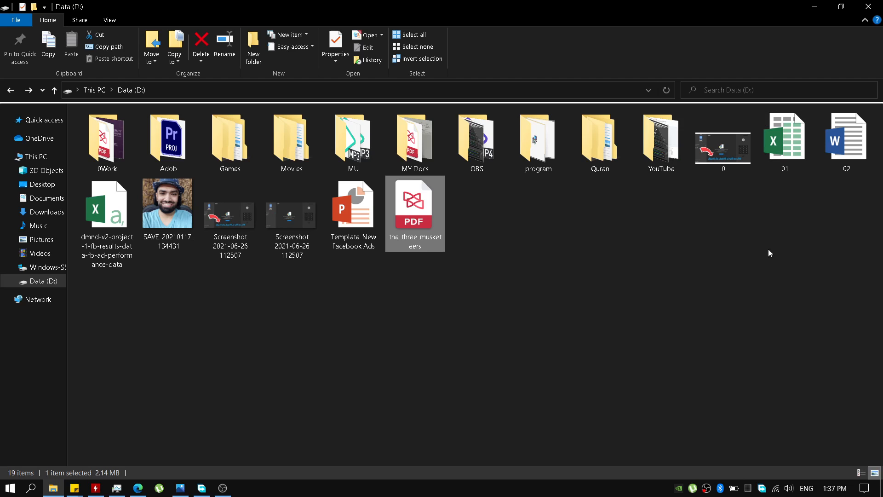
click(349, 225)
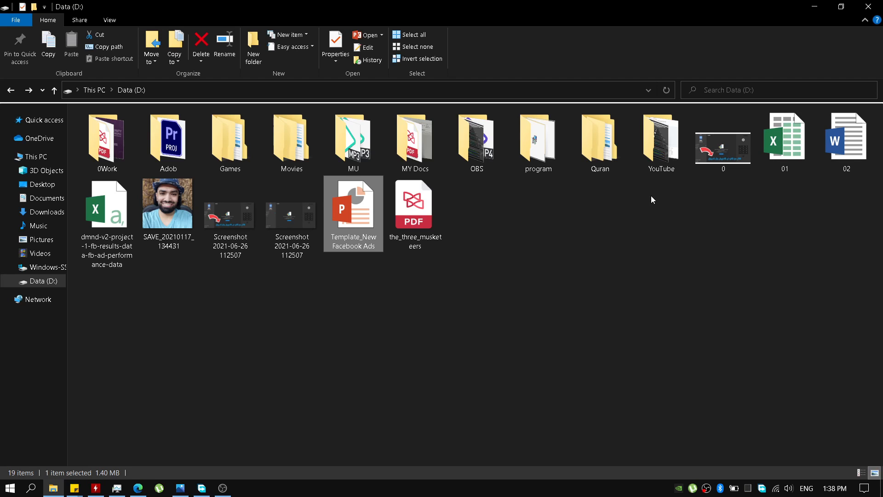
click(727, 162)
click(786, 158)
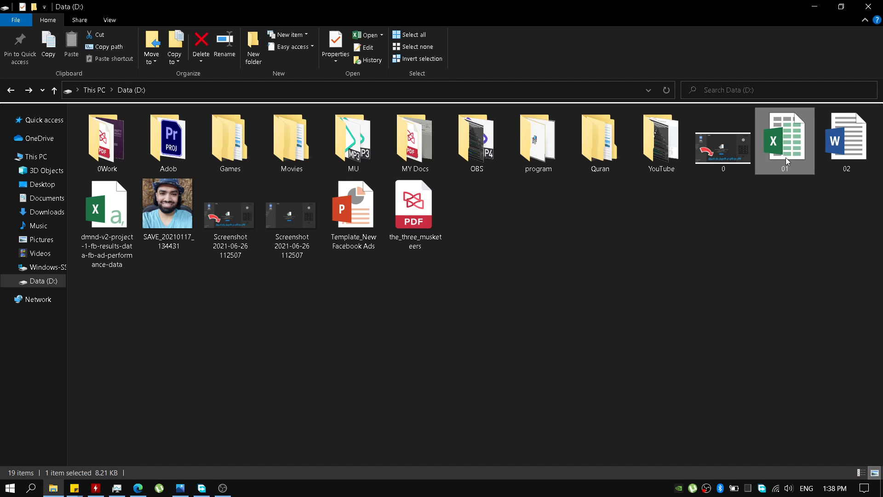
click(852, 157)
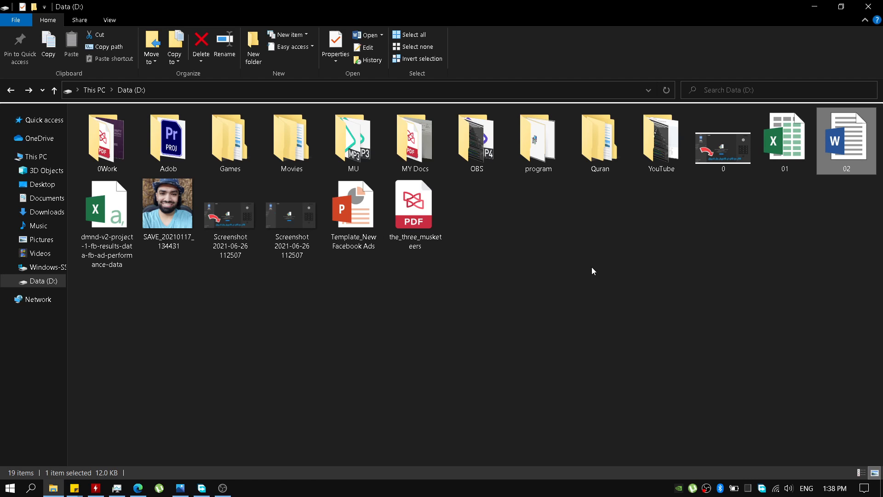
Step: Open the_three_musketeers PDF and skim the pages around the start of chapter 1
double_click(416, 217)
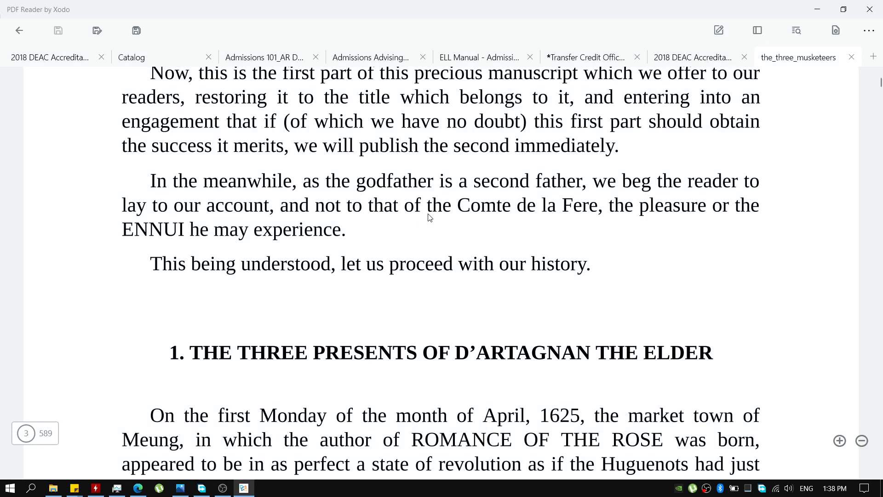
scroll(437, 217, down, 3)
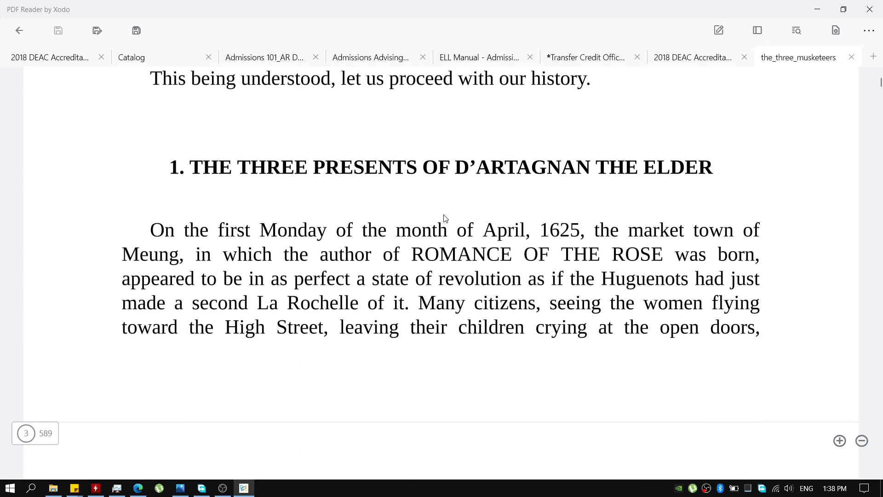
scroll(444, 218, down, 5)
scroll(447, 218, down, 2)
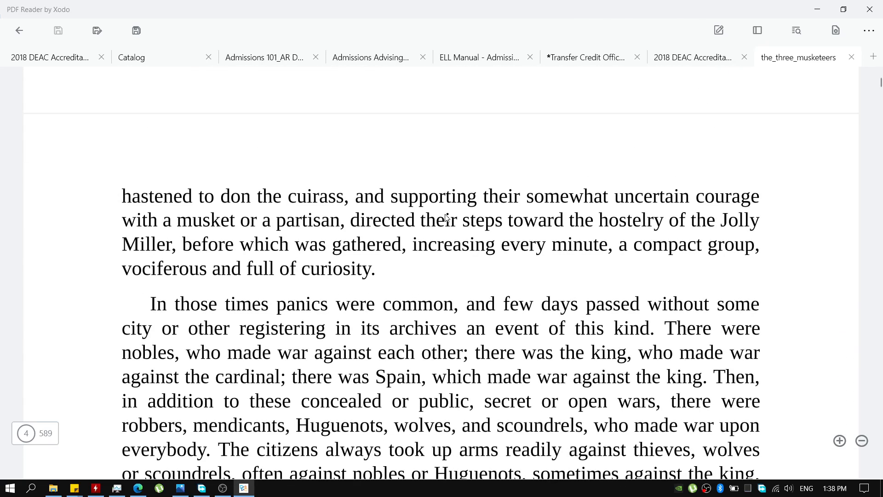
scroll(460, 214, up, 10)
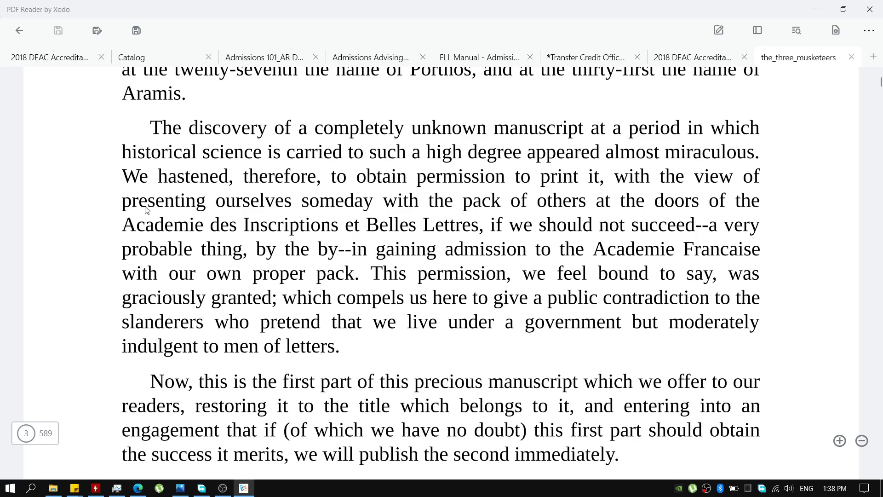
Step: Select the word "presenting" to view the available text markup options, and clear the selection
double_click(181, 207)
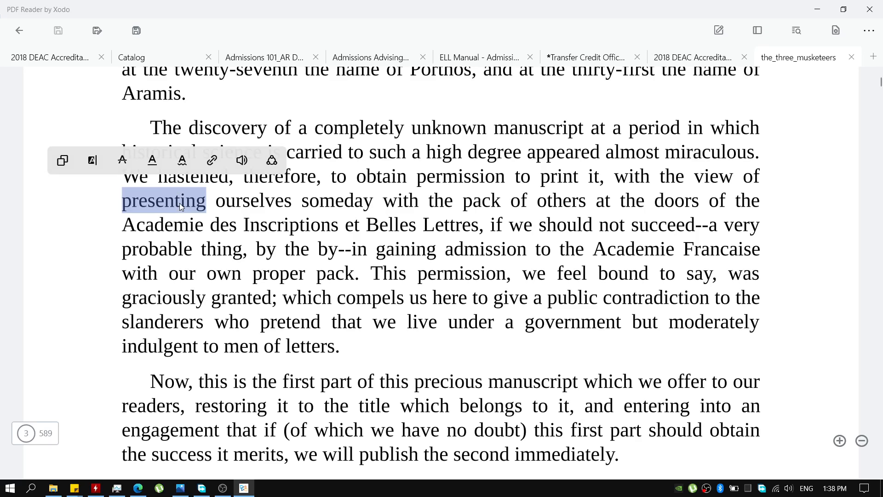
right_click(102, 280)
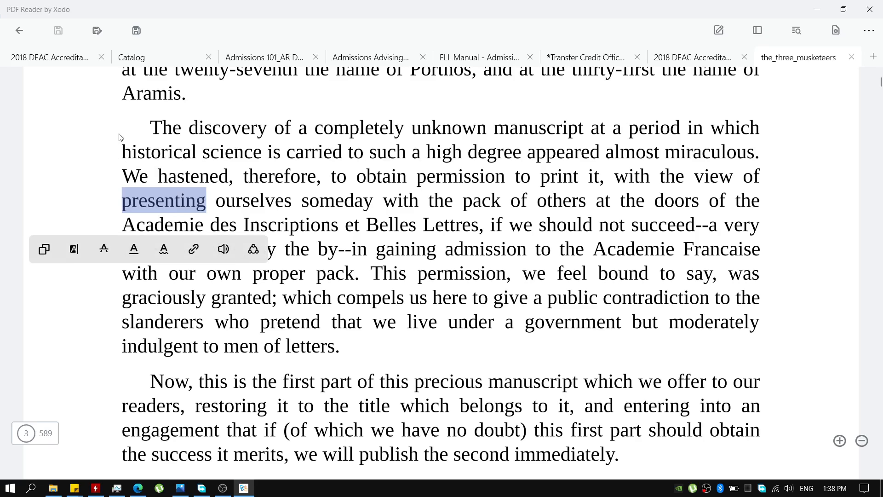
click(107, 119)
Step: Select the two paragraphs from "It may be easily imagined" to "indulgent to men of letters." and have them read aloud
scroll(142, 134, up, 5)
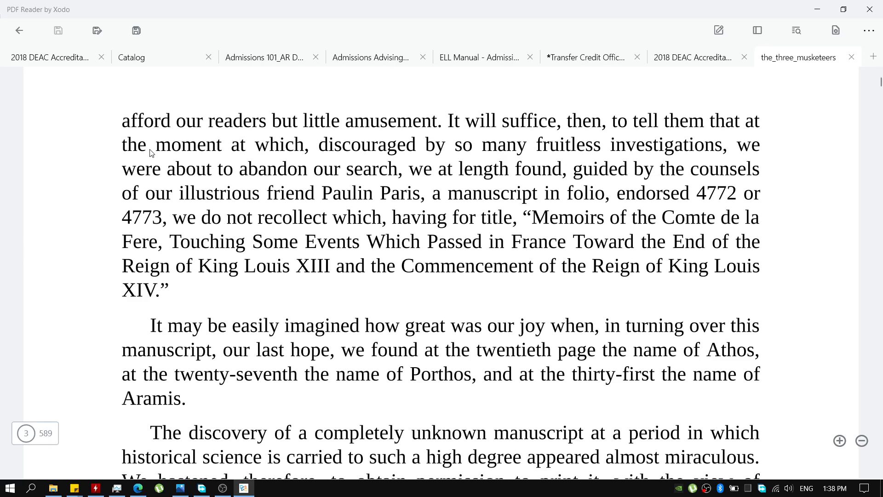
scroll(152, 154, up, 2)
scroll(156, 160, down, 6)
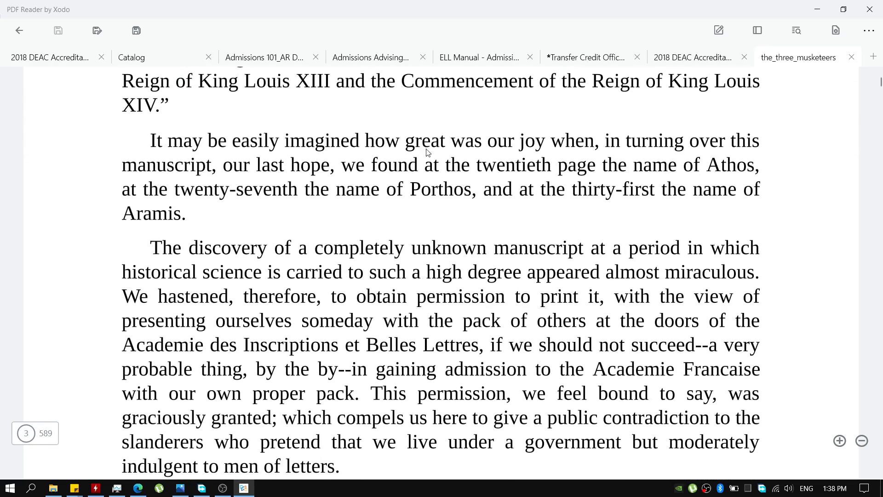
scroll(220, 161, up, 3)
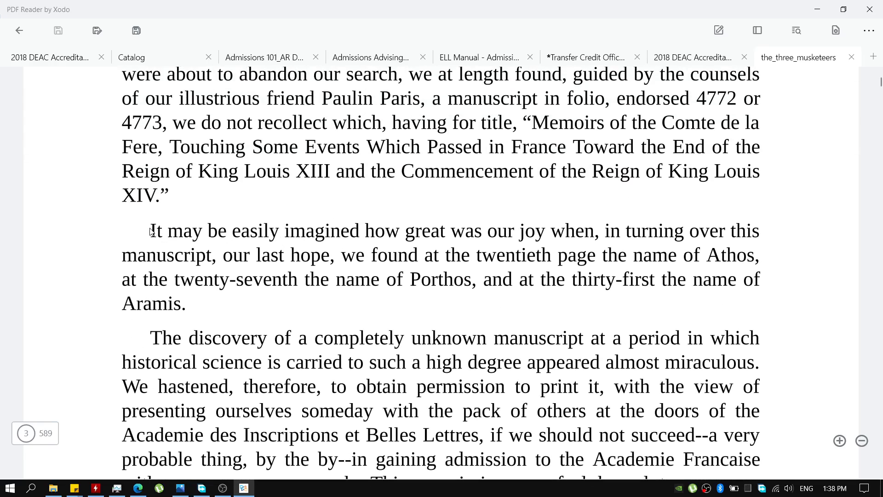
mouse_move(149, 231)
mouse_down()
mouse_move(515, 416)
mouse_move(676, 474)
mouse_move(725, 358)
mouse_move(675, 356)
mouse_move(483, 387)
mouse_move(578, 410)
mouse_move(509, 385)
mouse_up()
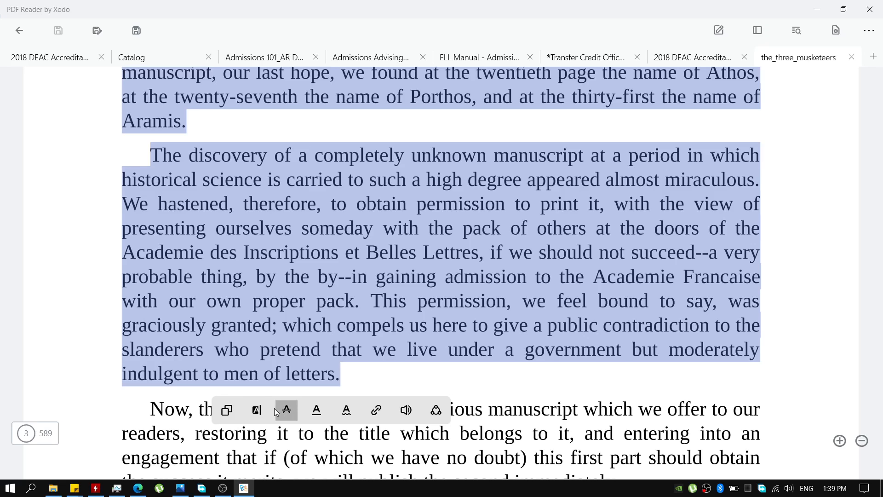
click(406, 410)
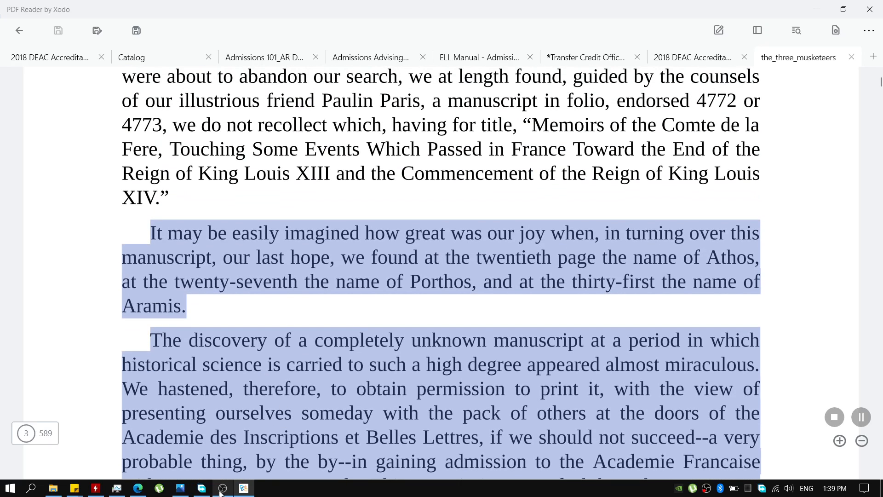
Step: Pause the read-aloud playback of the selected paragraphs
mouse_move(222, 492)
scroll(14, 329, down, 1)
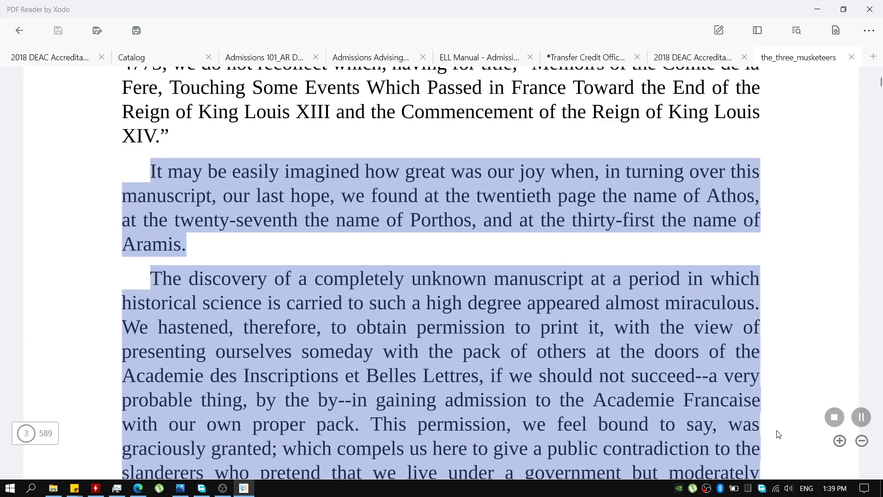
click(862, 419)
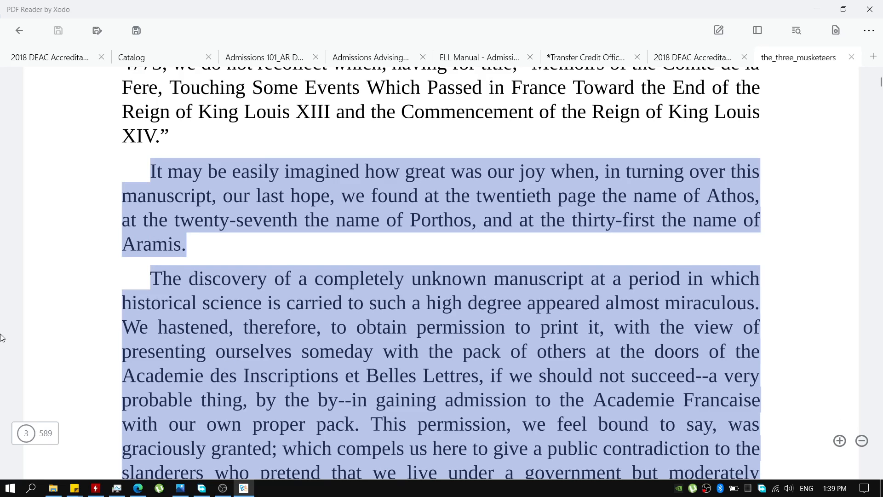
Step: Look over the page layout and color mode options for the PDF, and close the reader
scroll(50, 335, down, 3)
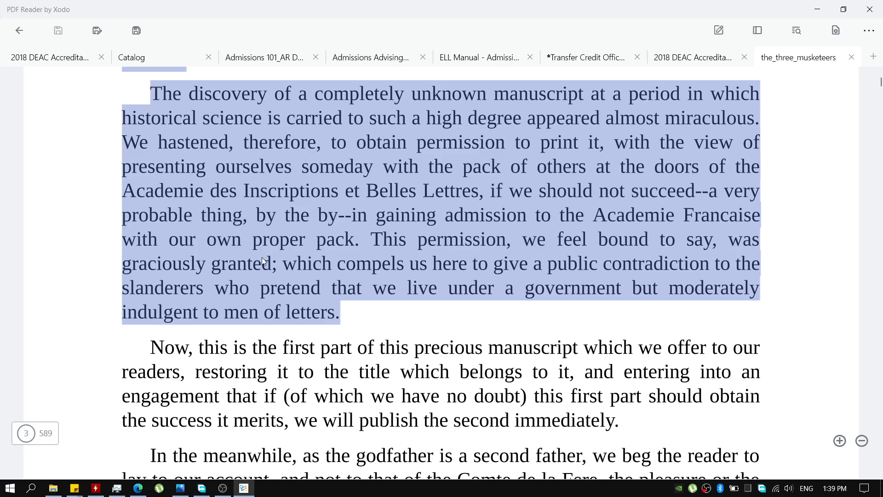
click(838, 28)
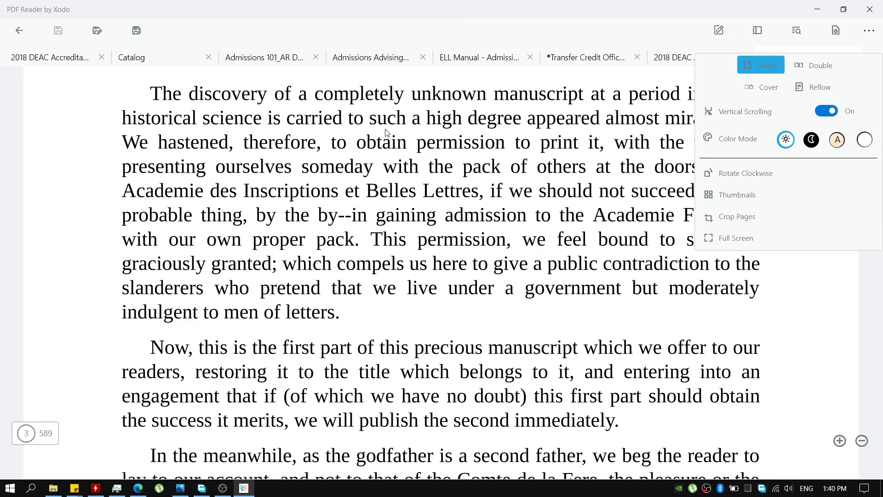
click(9, 230)
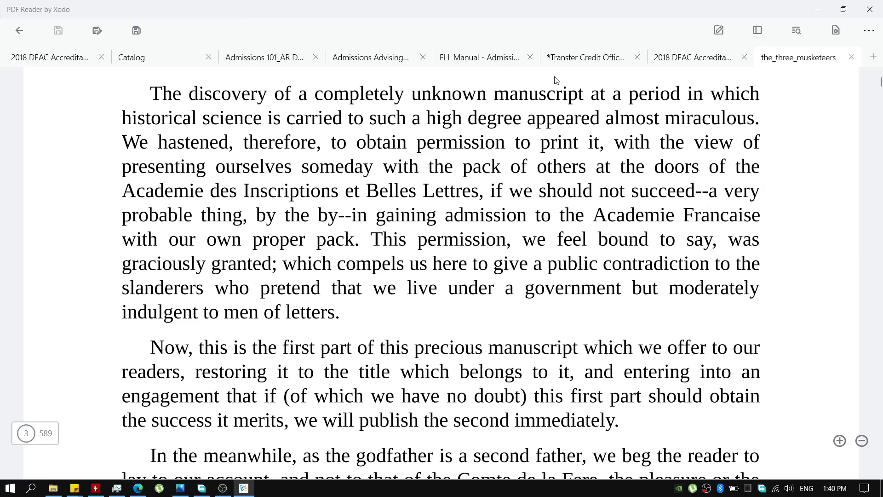
click(870, 9)
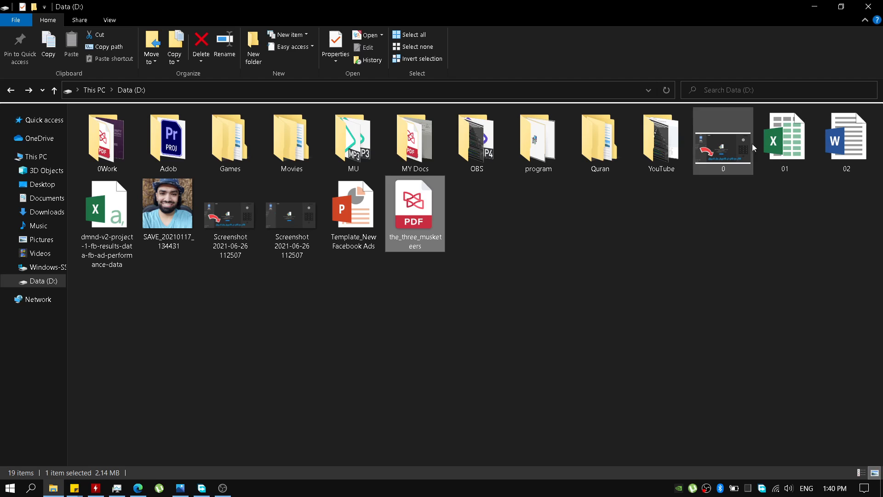
Step: Open the PowerPoint presentation named 0 from Data (D:) with PDF Reader by Xodo
click(729, 150)
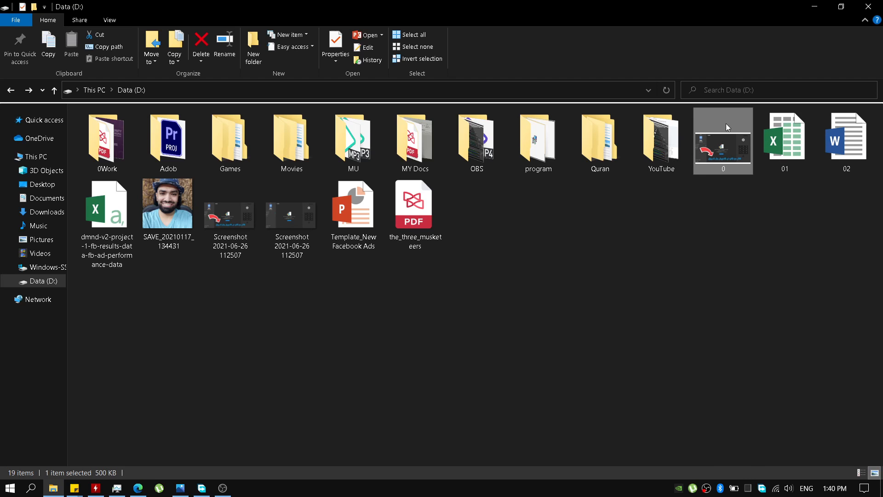
right_click(712, 155)
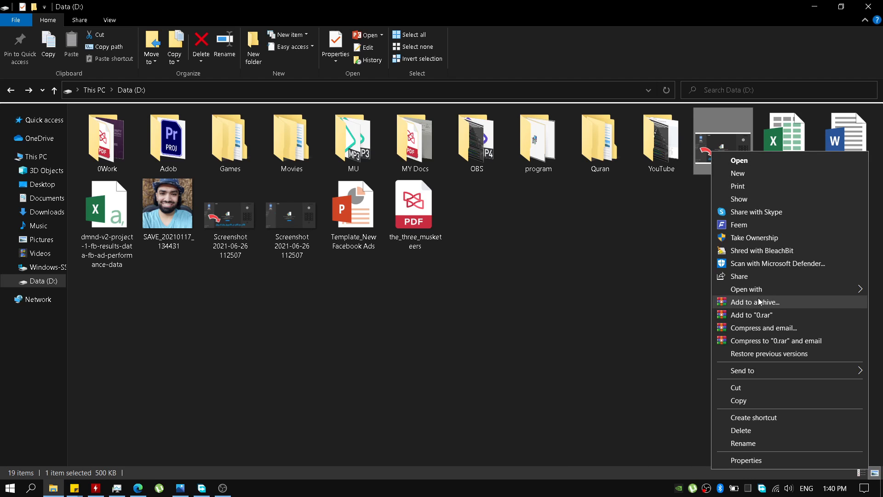
mouse_move(762, 294)
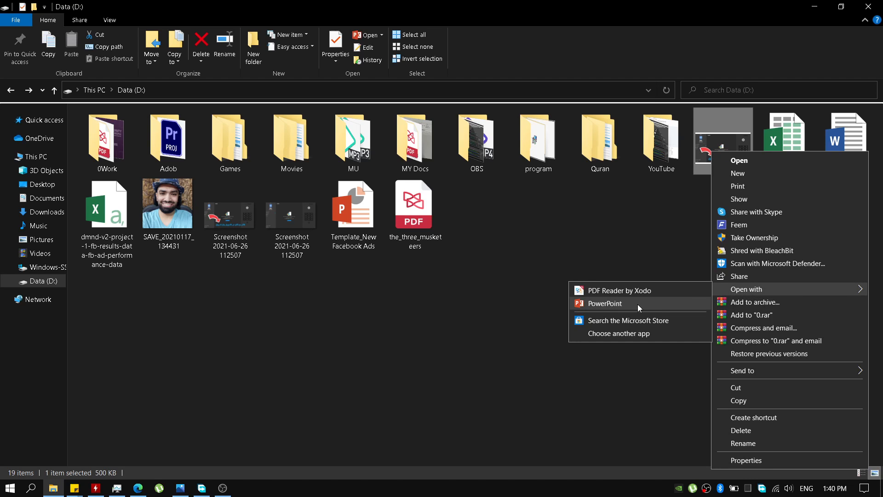
click(601, 295)
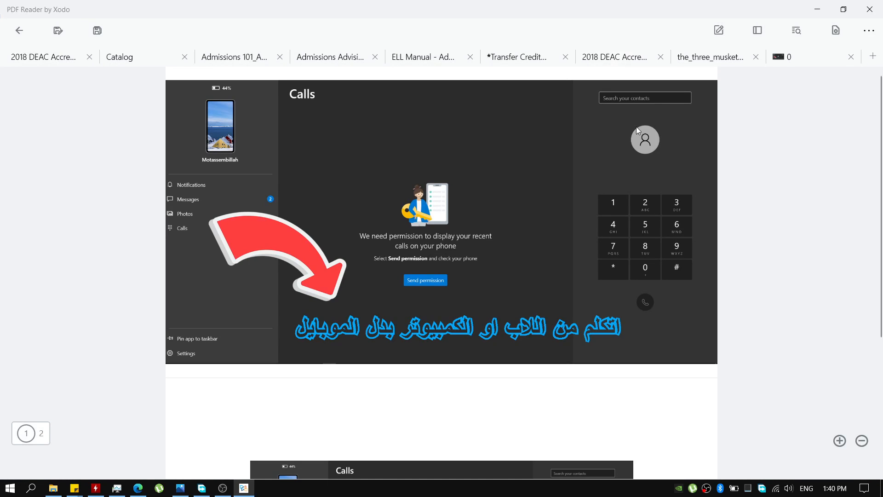
Step: Look through the slides of presentation 0 and close the reader
scroll(591, 120, down, 5)
scroll(595, 106, up, 5)
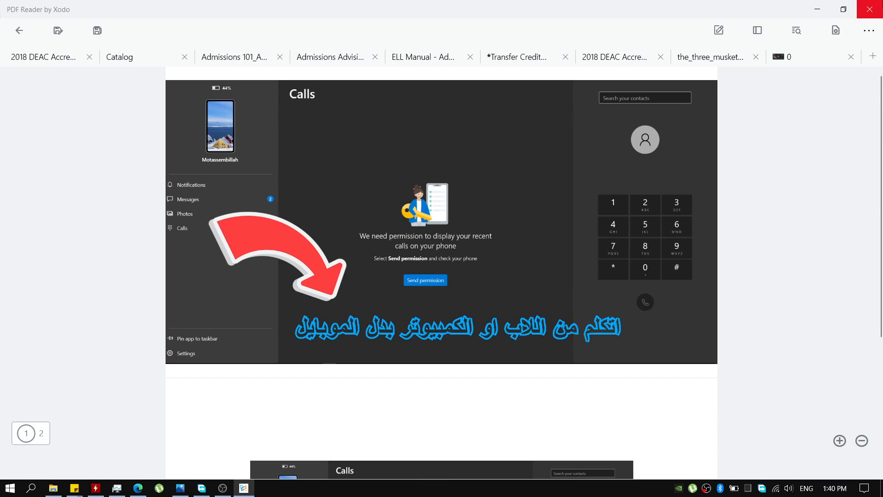
scroll(234, 258, down, 4)
scroll(407, 230, up, 3)
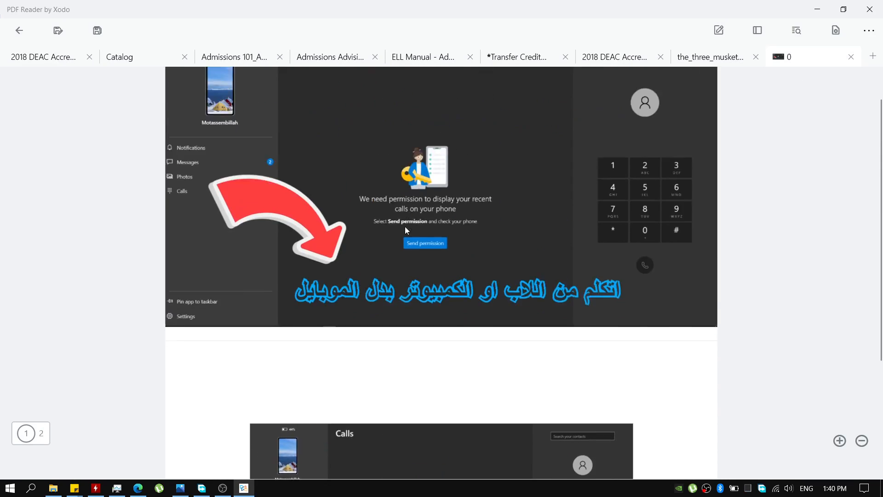
scroll(406, 229, down, 6)
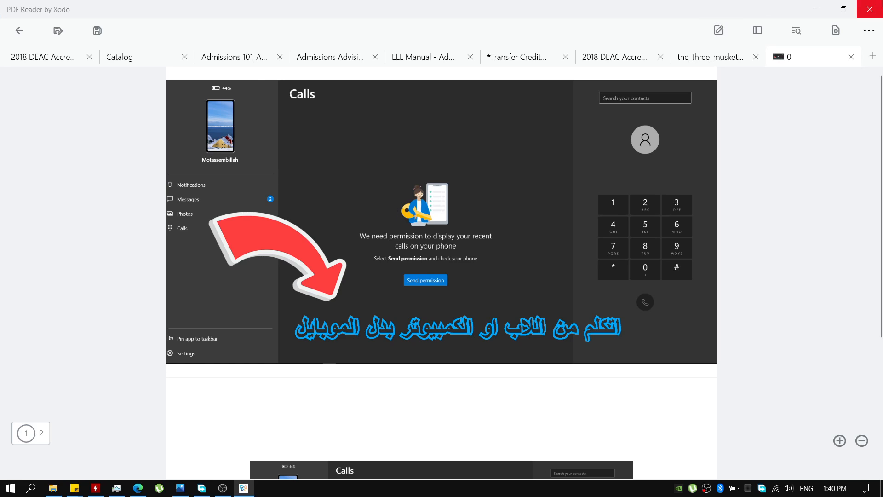
click(870, 9)
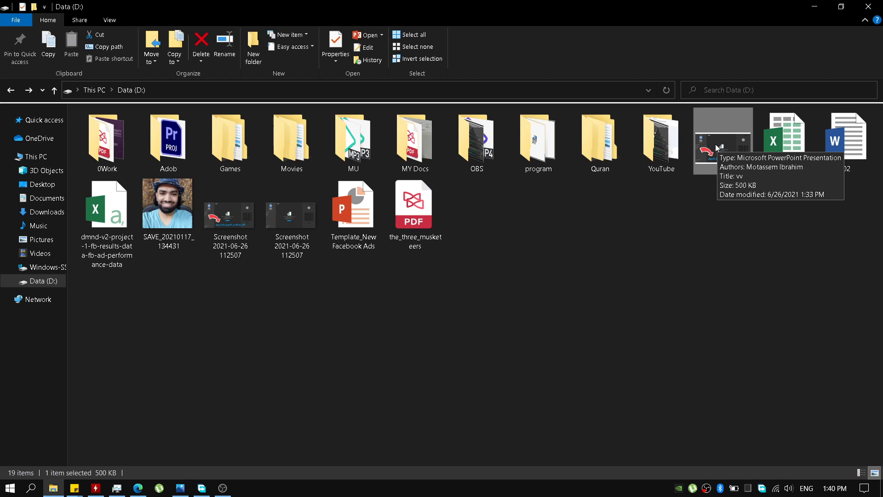
Step: Open the Excel workbook named 01 from Data (D:) with PDF Reader by Xodo
right_click(790, 144)
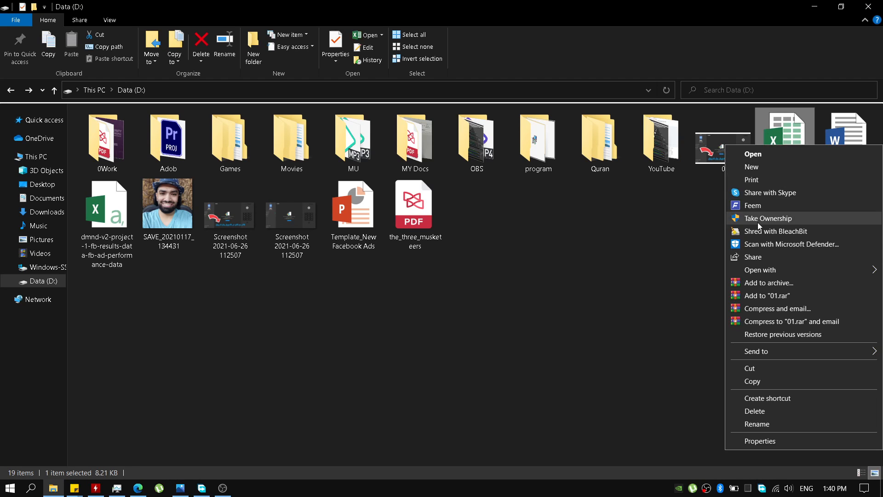
mouse_move(768, 271)
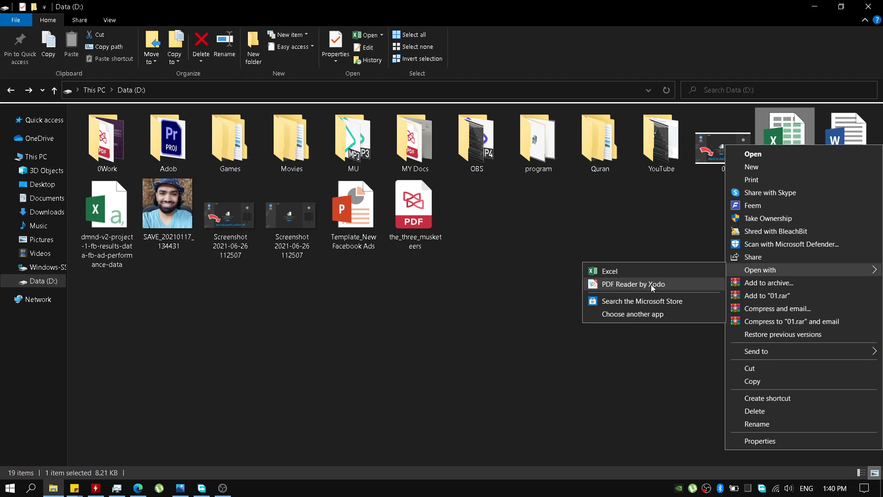
click(614, 283)
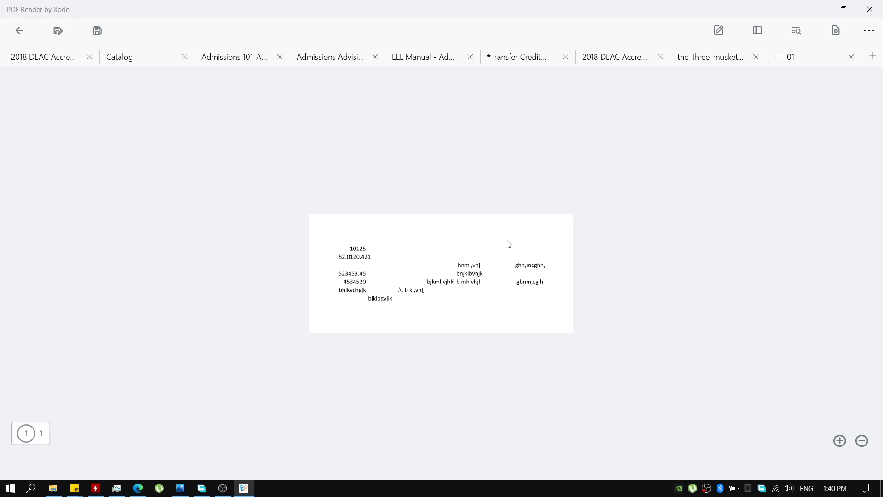
click(840, 443)
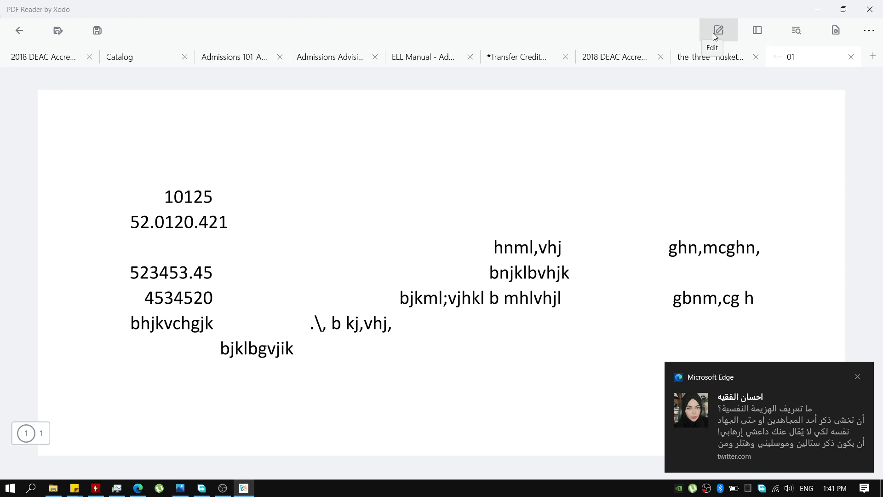
click(713, 32)
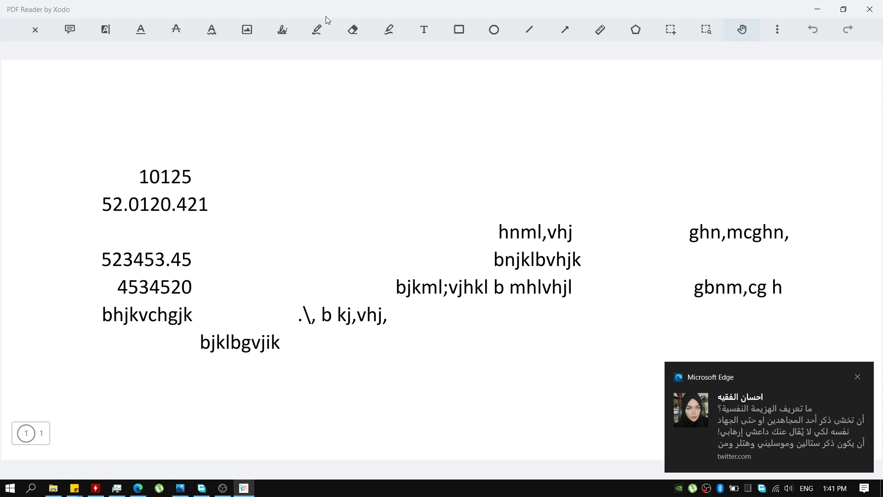
click(422, 30)
click(224, 172)
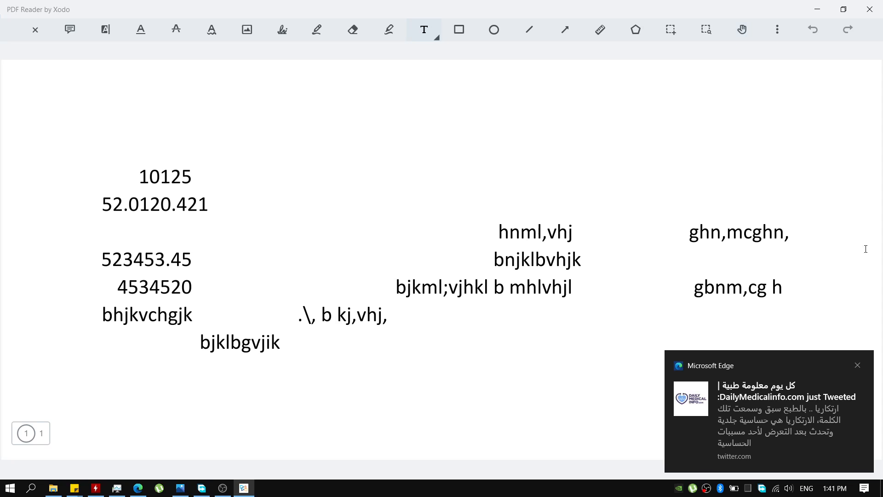
Step: View workbook 01 in Excel, close it, and return to PDF Reader by Xodo to leave annotation mode
click(53, 488)
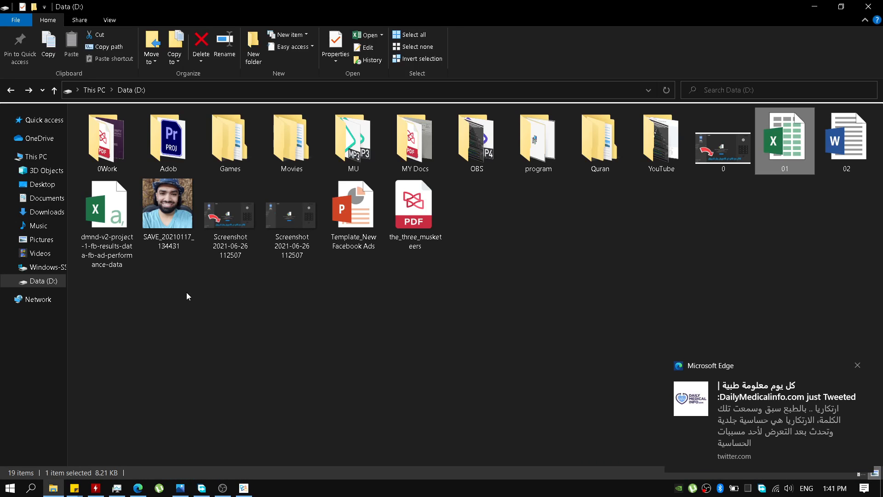
double_click(781, 168)
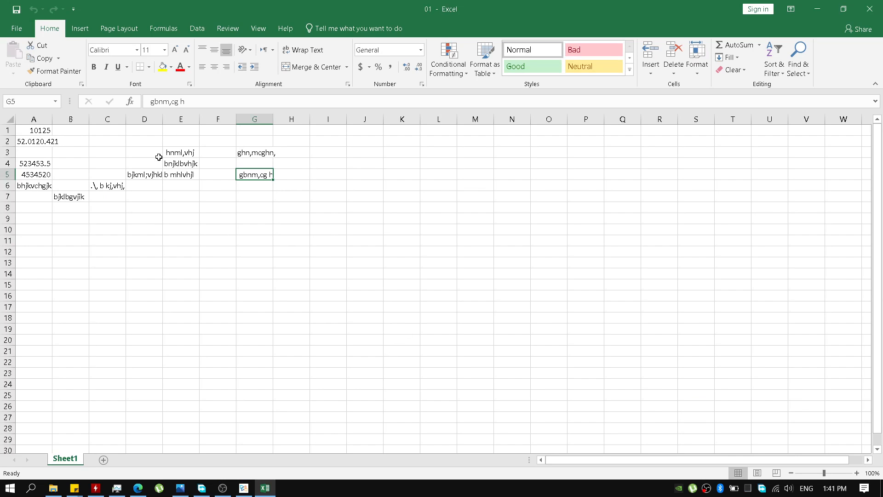
click(874, 5)
click(243, 489)
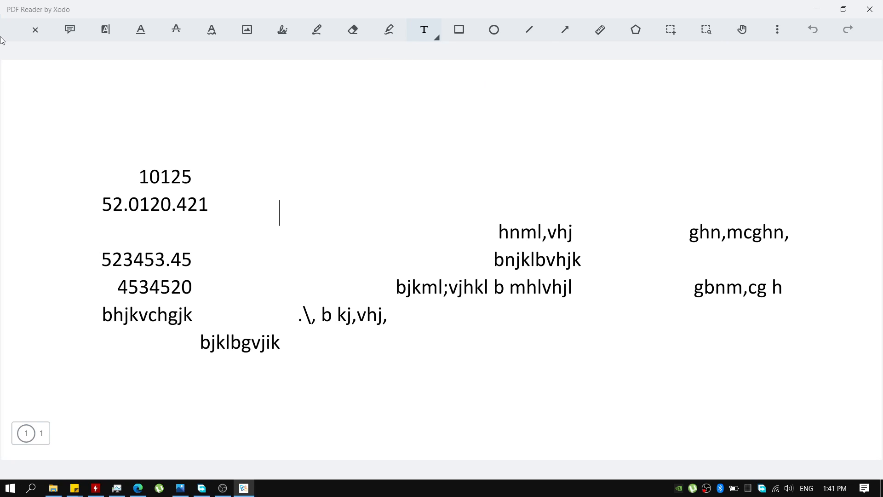
click(33, 31)
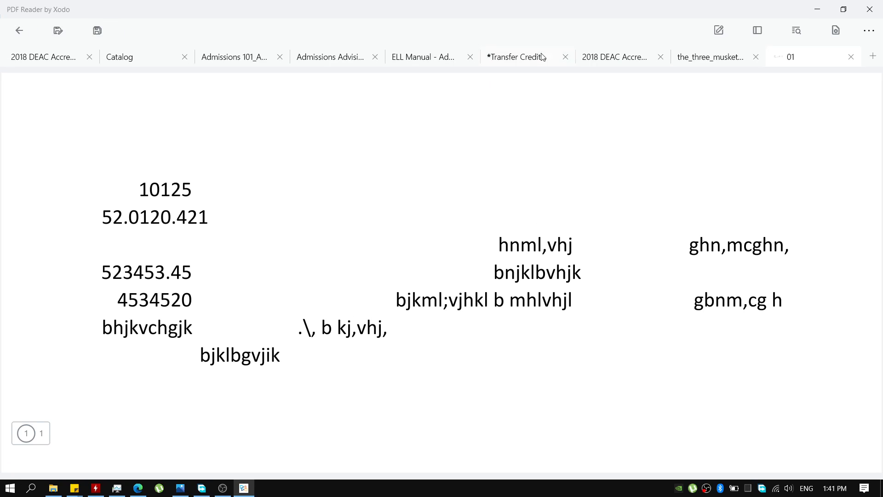
Step: Add a text annotation with a first name beside the value 10125 on the page of workbook 01
click(725, 28)
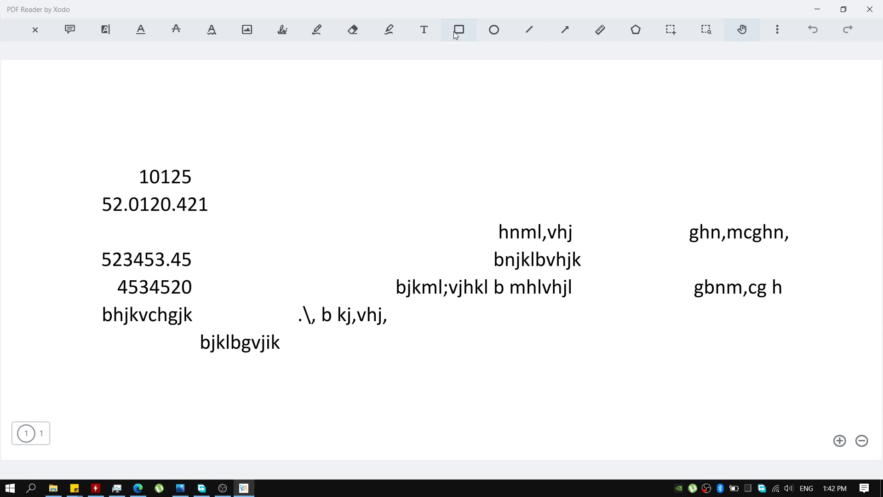
click(416, 37)
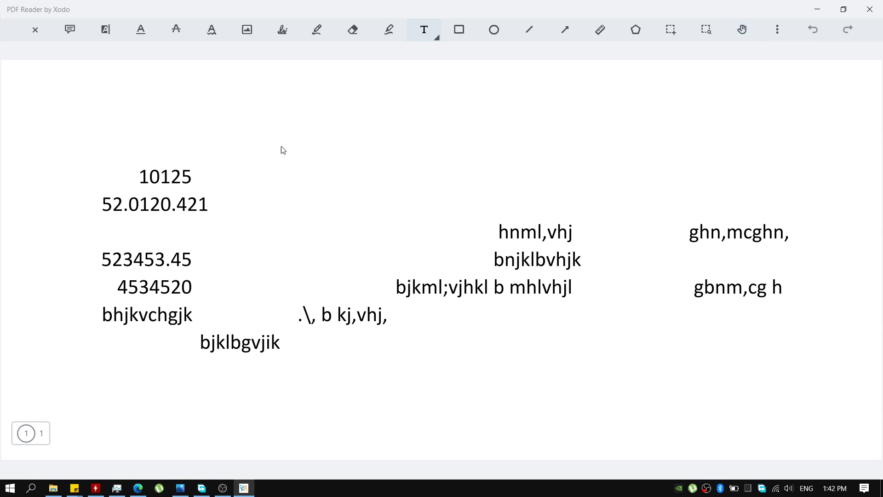
click(271, 167)
text(motassem)
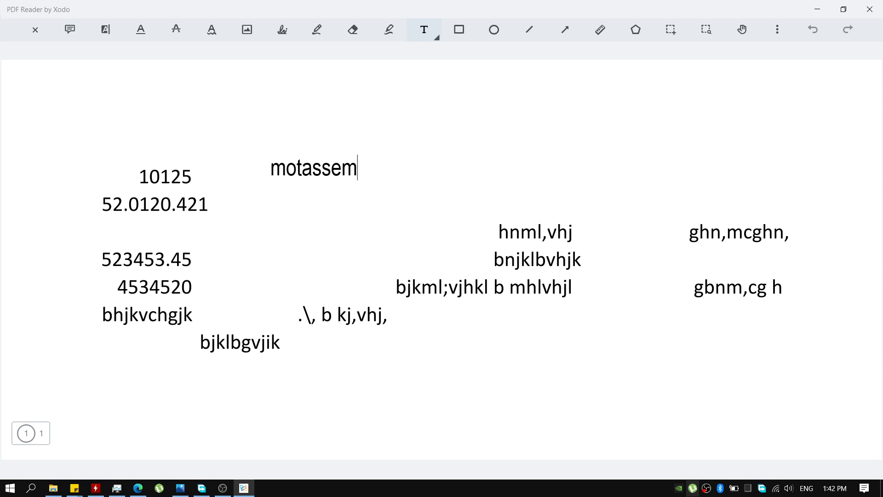
Step: Try to save the annotated workbook 01 through Save As and leave annotation mode
key(ctrl+s)
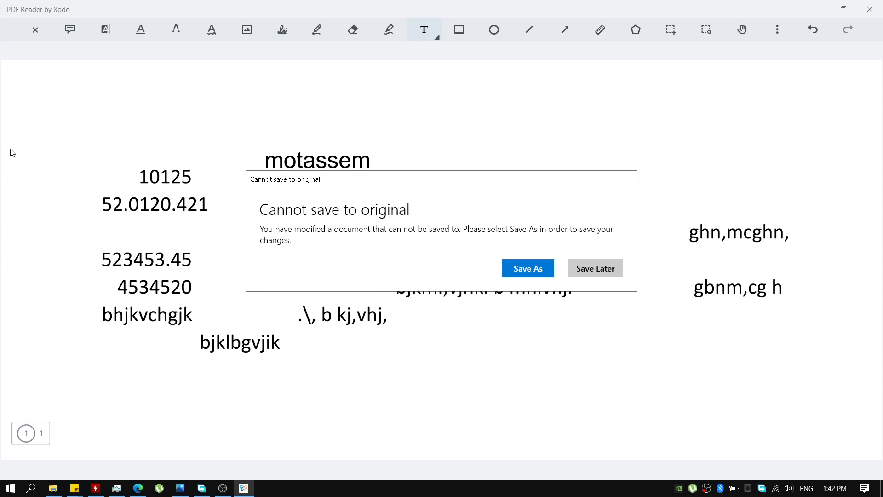
click(528, 269)
click(417, 255)
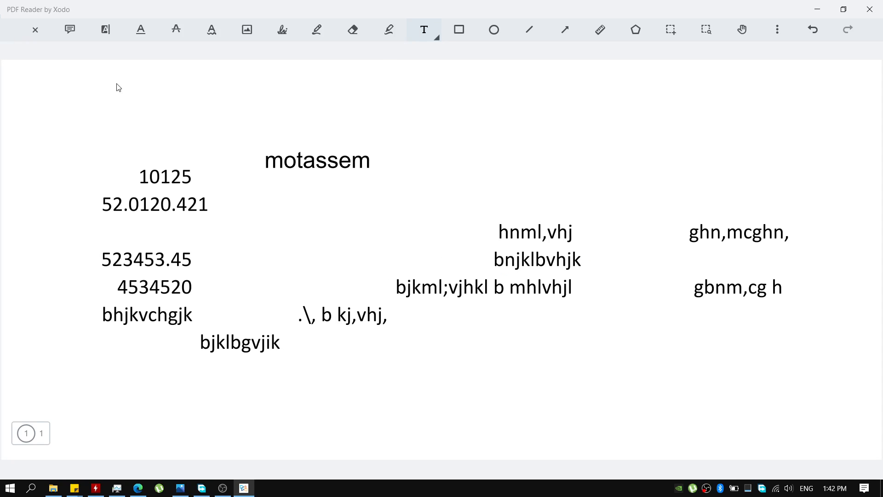
click(36, 30)
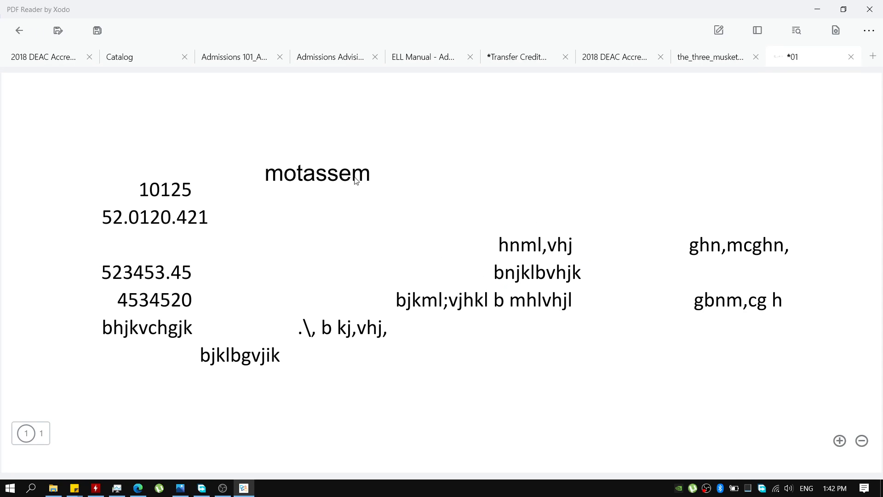
Step: Check that the name annotation can be selected and deselected, and delete it from the page
click(299, 190)
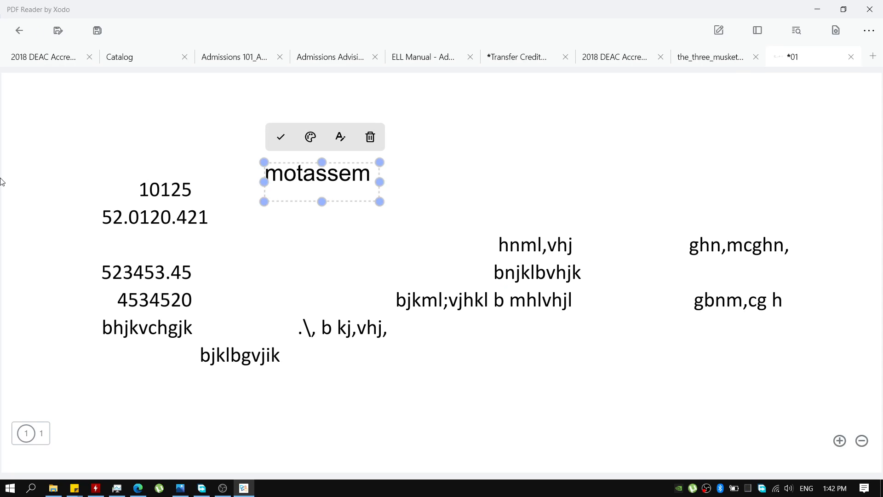
click(281, 138)
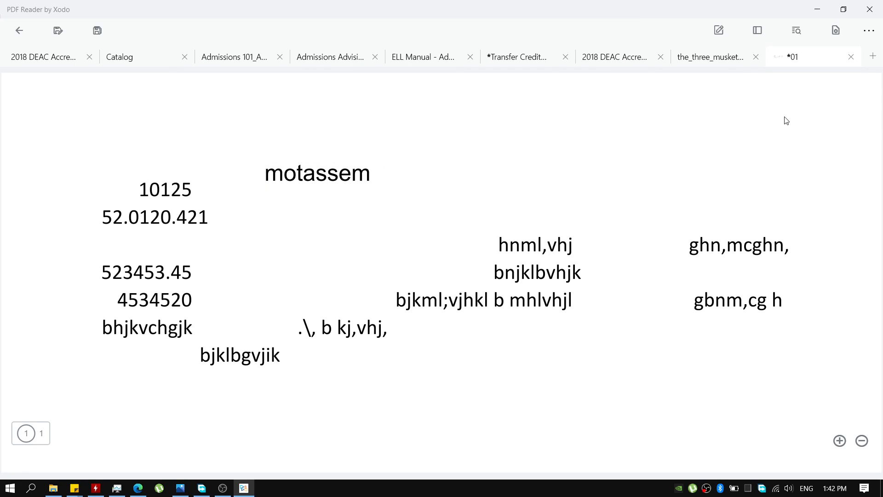
click(300, 166)
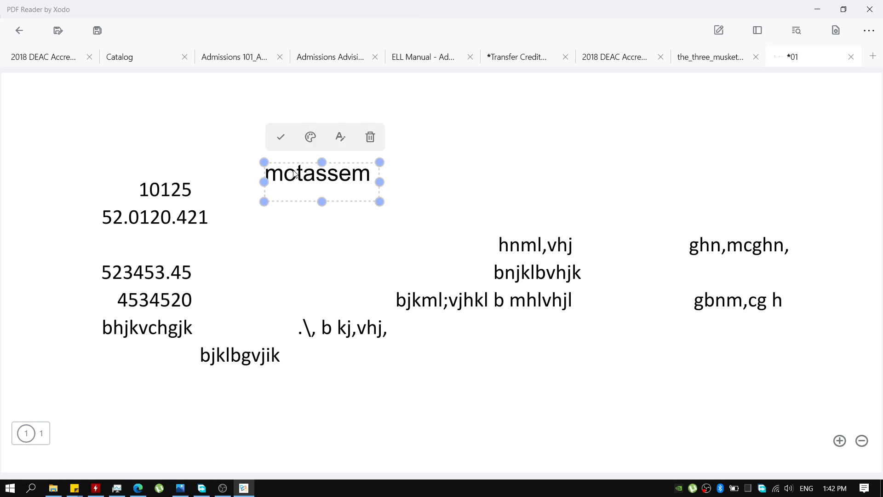
click(129, 193)
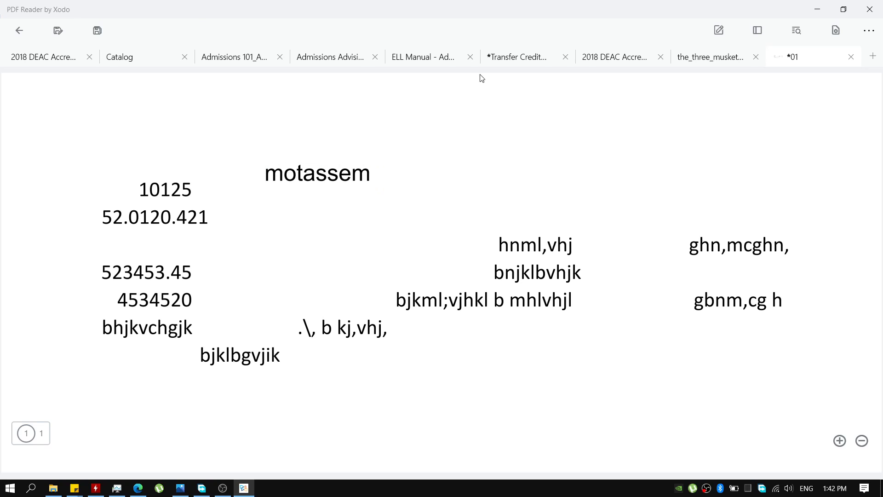
click(322, 177)
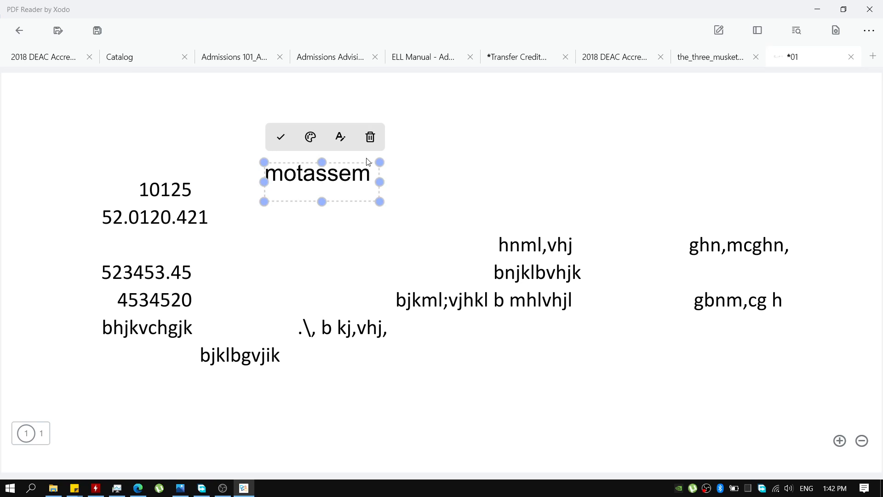
click(369, 137)
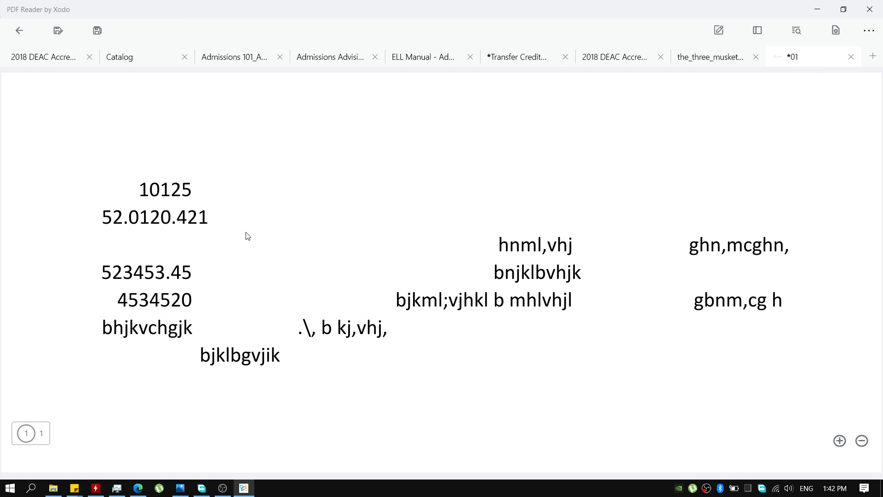
Step: Open the Word document named 02 from Data (D:) with PDF Reader by Xodo
click(94, 457)
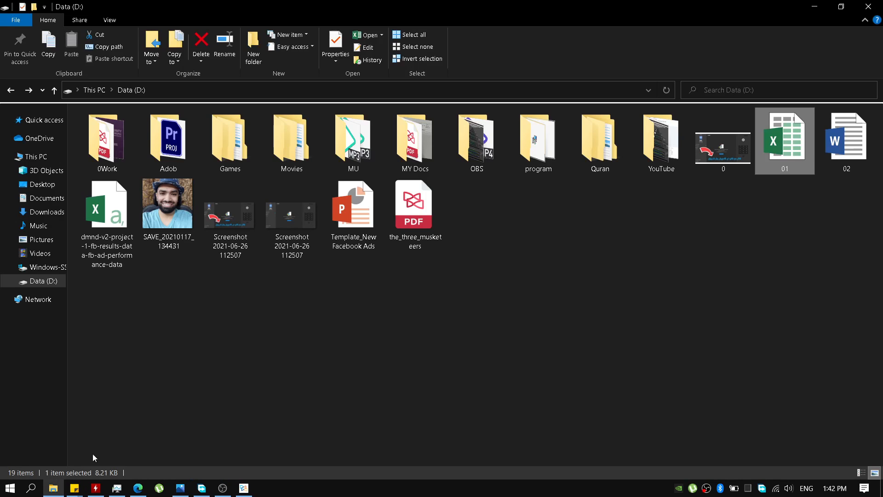
right_click(822, 156)
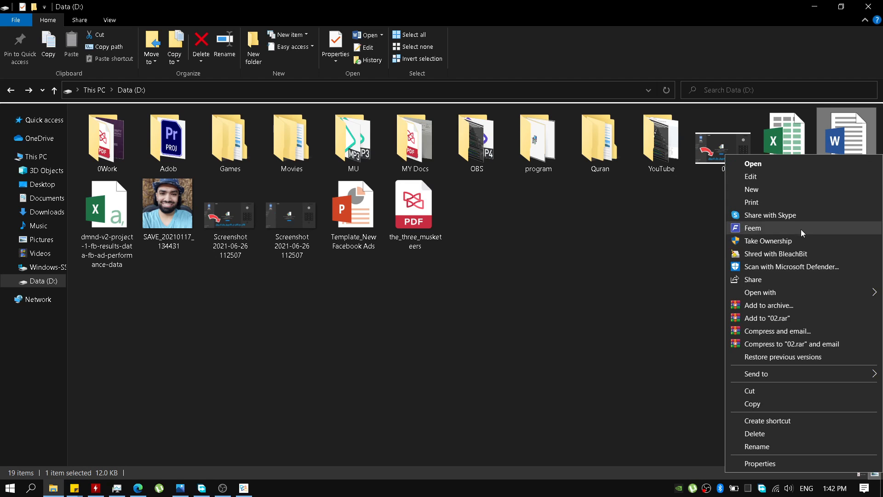
mouse_move(746, 294)
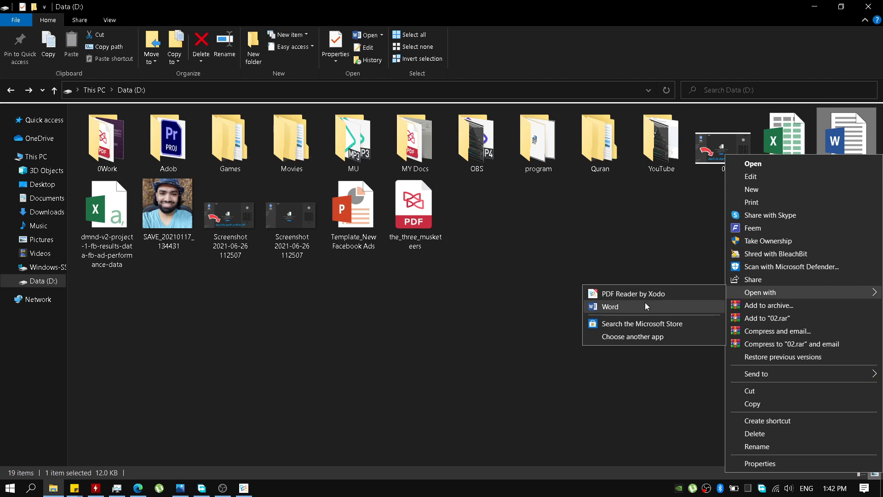
click(630, 297)
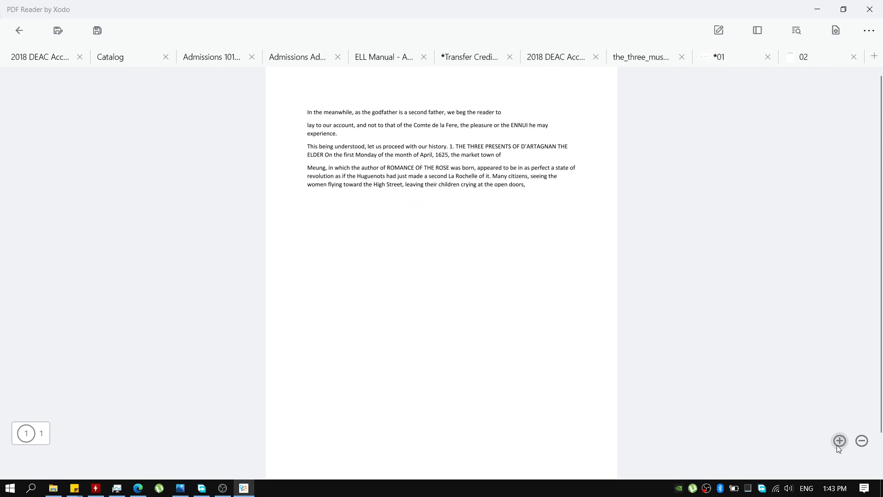
Step: Enlarge the page of document 02 and look over its paragraphs
click(840, 441)
scroll(445, 308, up, 4)
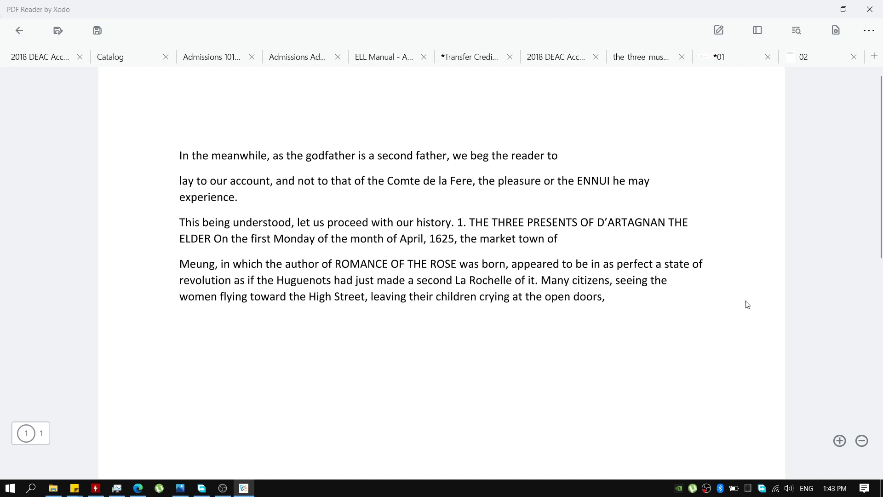
click(840, 441)
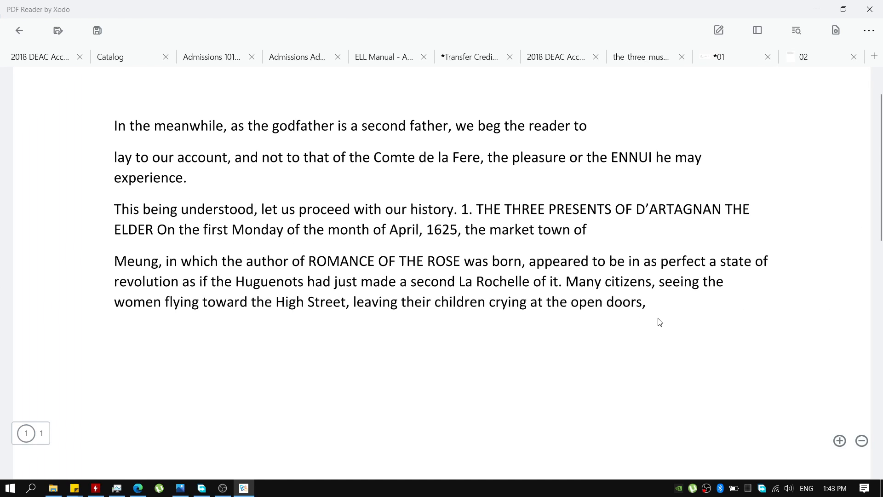
scroll(661, 322, down, 1)
scroll(213, 316, up, 2)
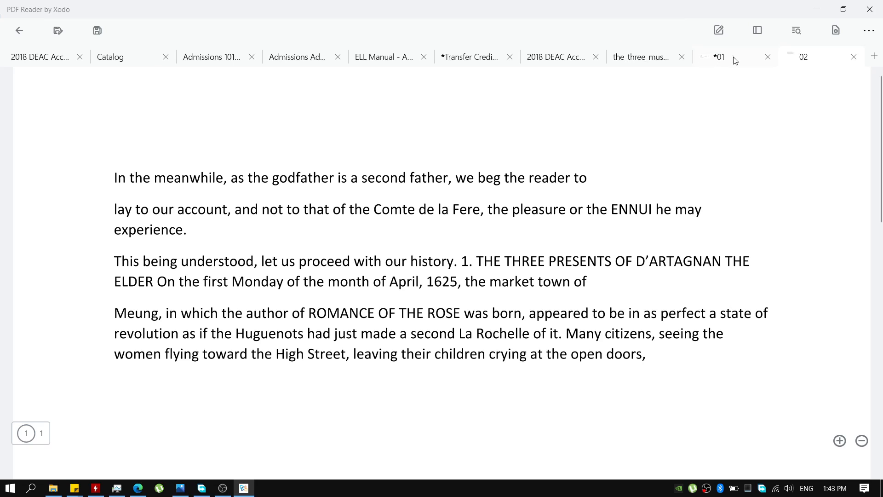
Step: Start closing document 01, cancel the unsaved-changes prompt, and close the reader
click(768, 57)
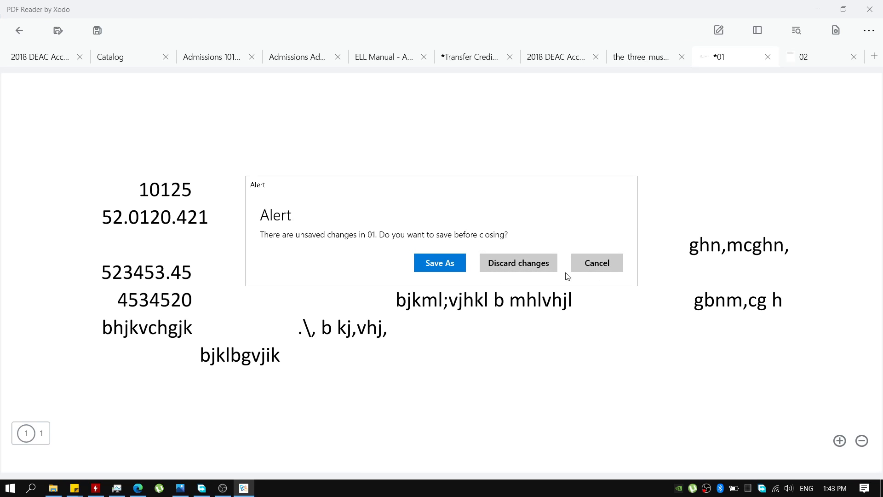
click(596, 264)
click(870, 9)
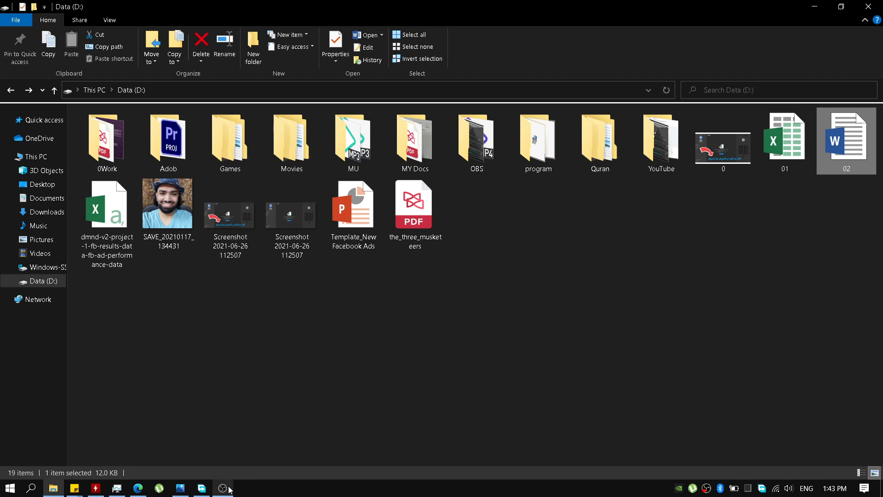
Step: Switch to Microsoft Edge and search Google for xodo
mouse_move(228, 487)
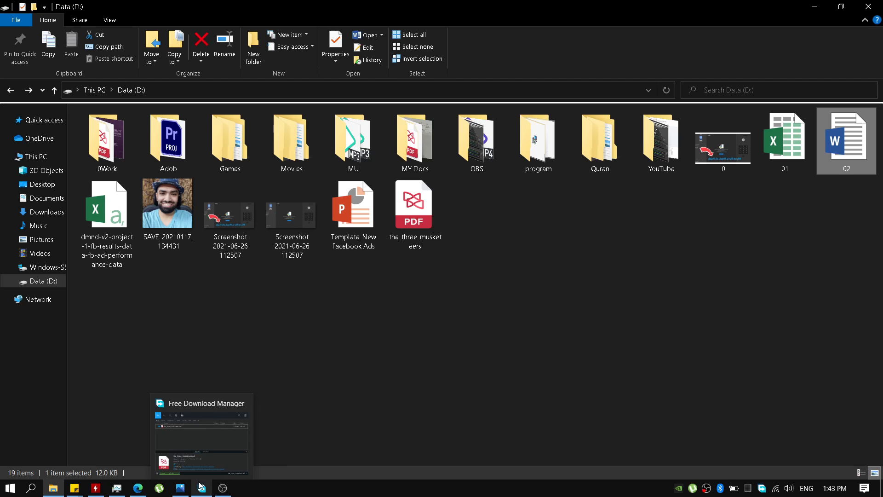
click(138, 488)
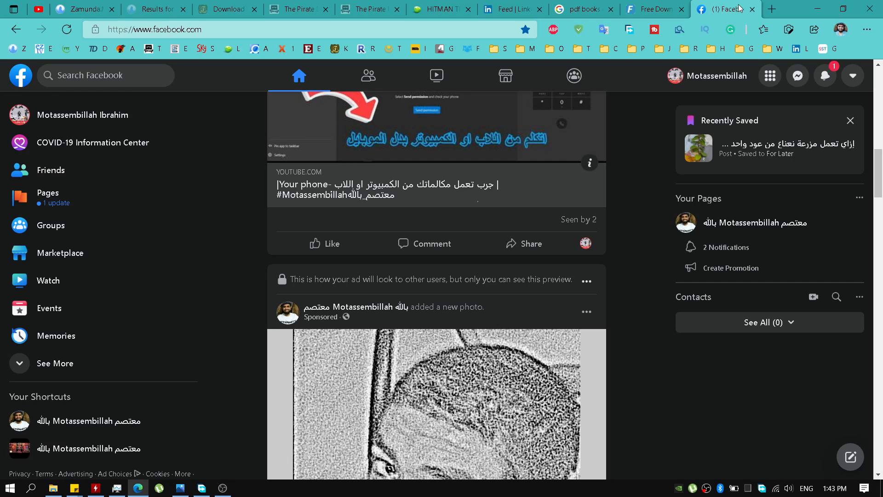
click(483, 26)
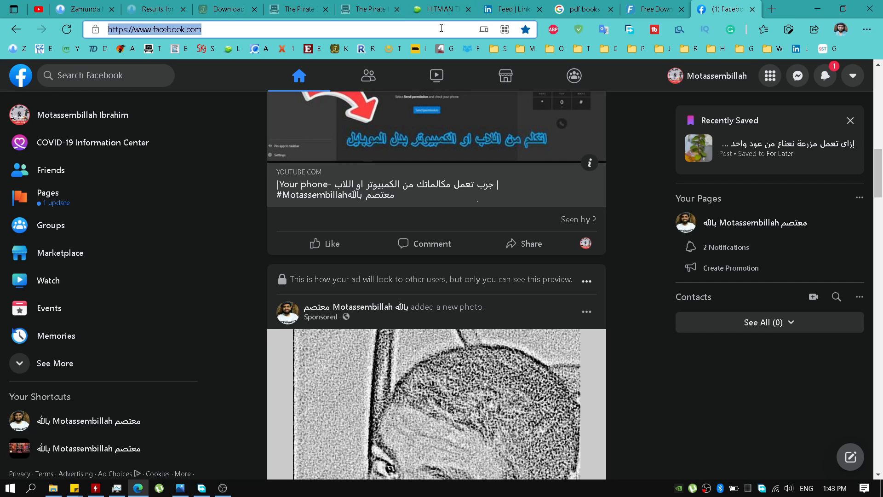
text(xo)
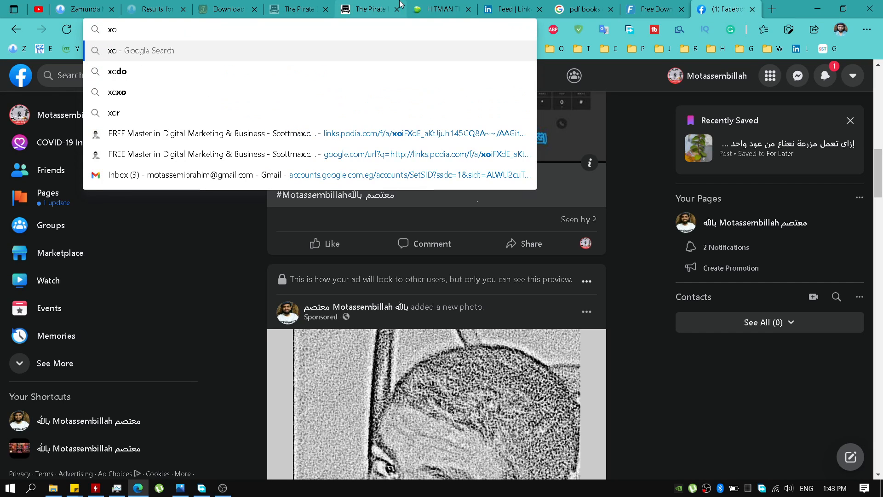
key(Down)
key(Return)
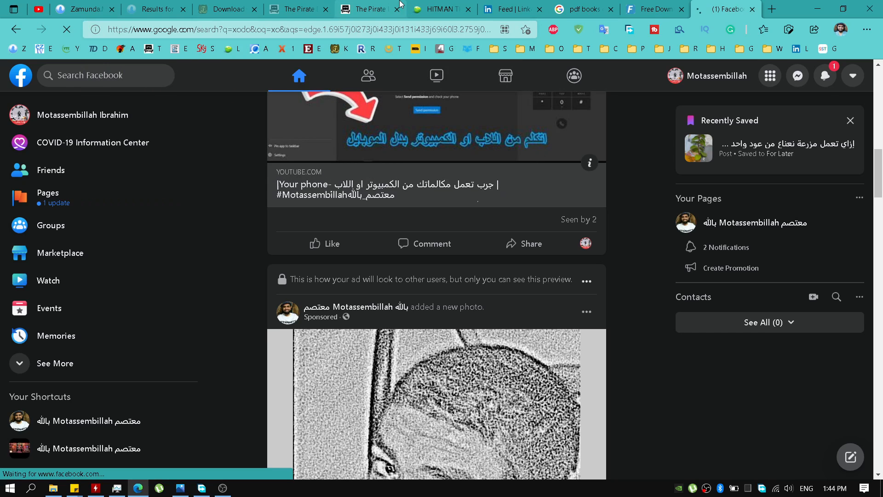
click(776, 16)
text(x)
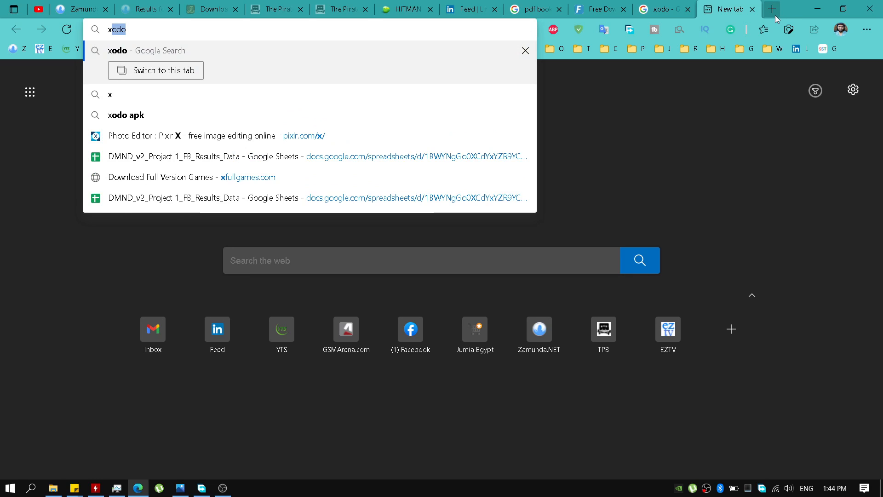
text(o)
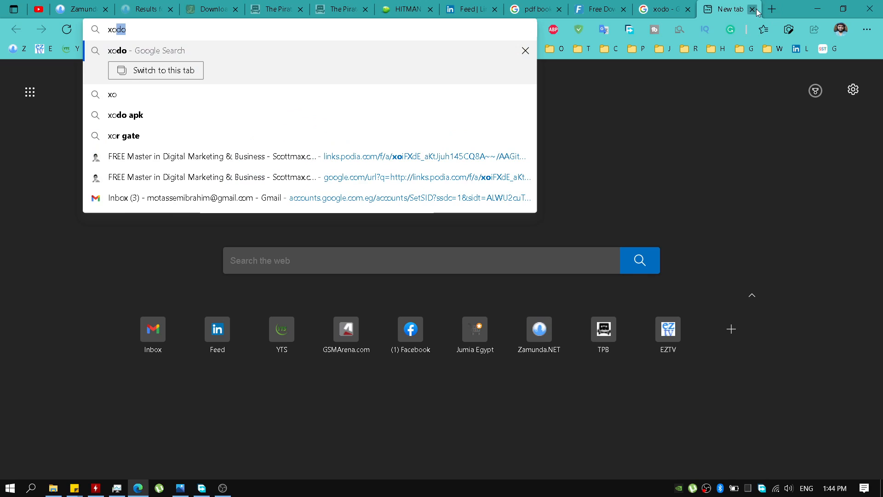
click(156, 70)
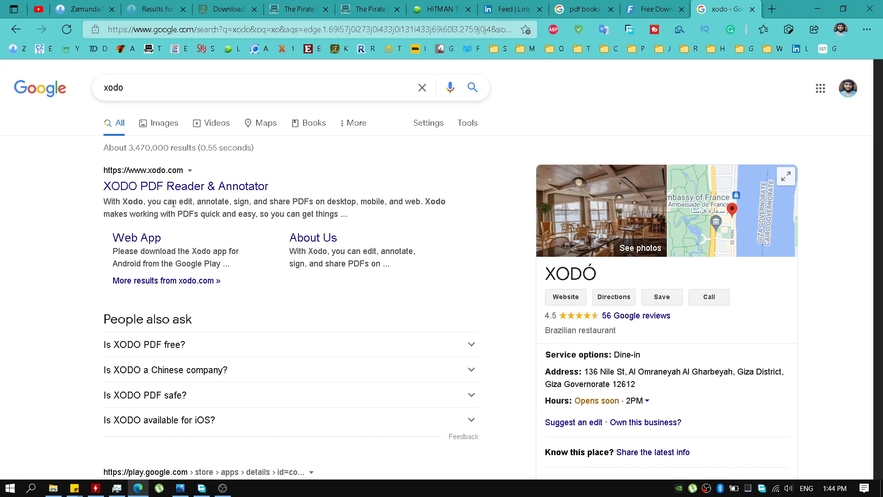
Step: Open the XODO PDF Reader & Annotator website from the search results and look over its home page
click(180, 187)
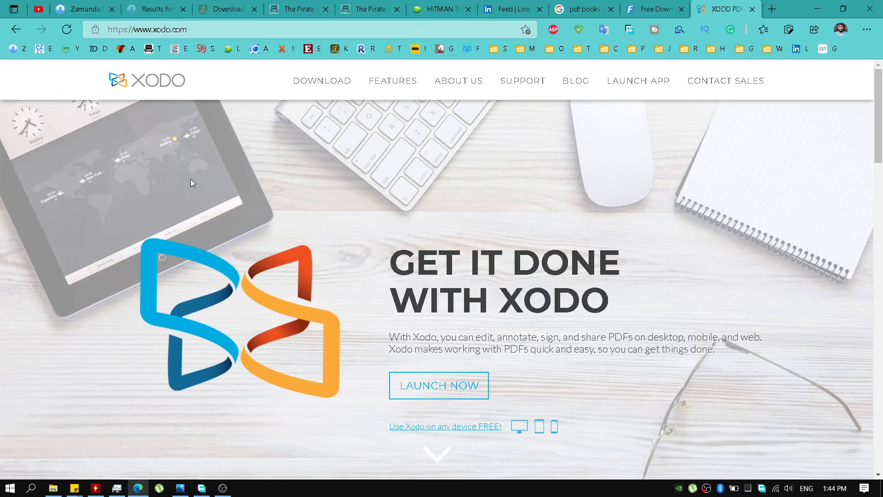
scroll(195, 179, down, 3)
scroll(205, 177, down, 5)
scroll(216, 174, up, 5)
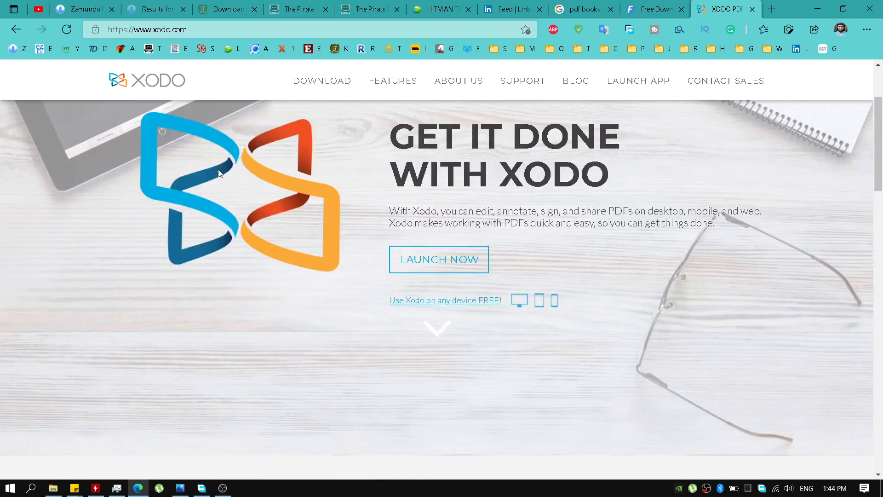
scroll(219, 173, up, 3)
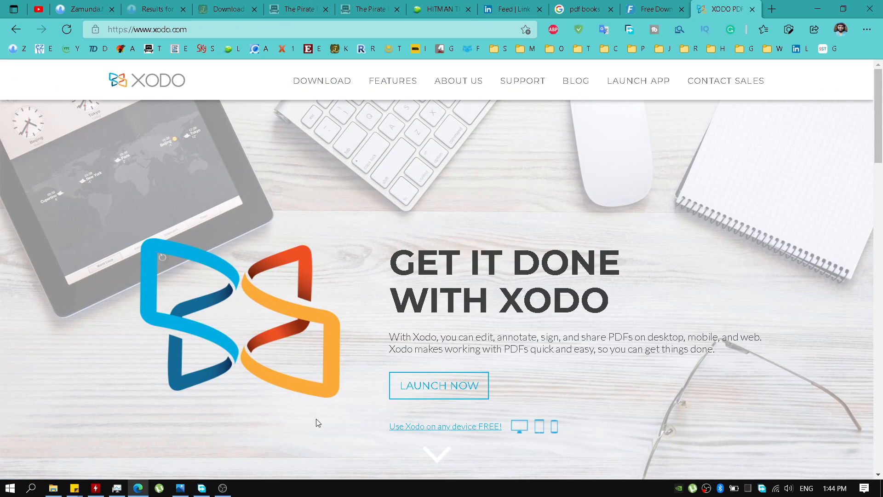
Step: Display the Xodo download options, close them, and look over the home page's section on the new web app
click(301, 93)
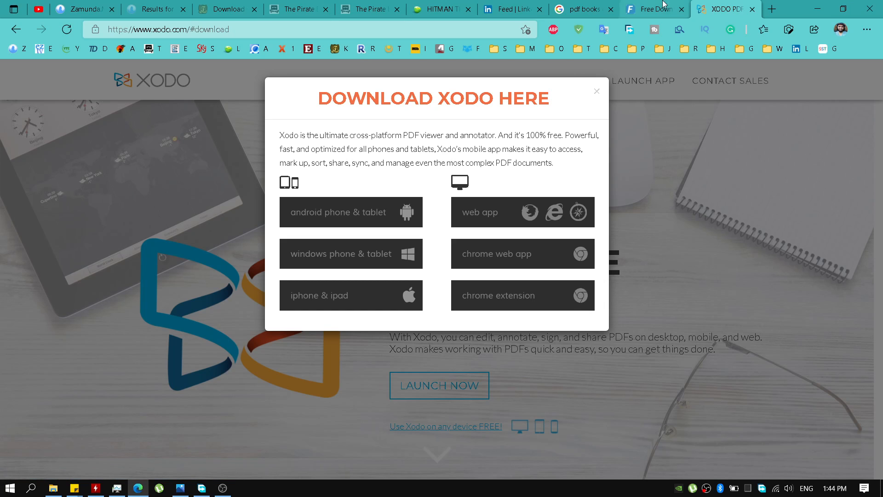
click(655, 219)
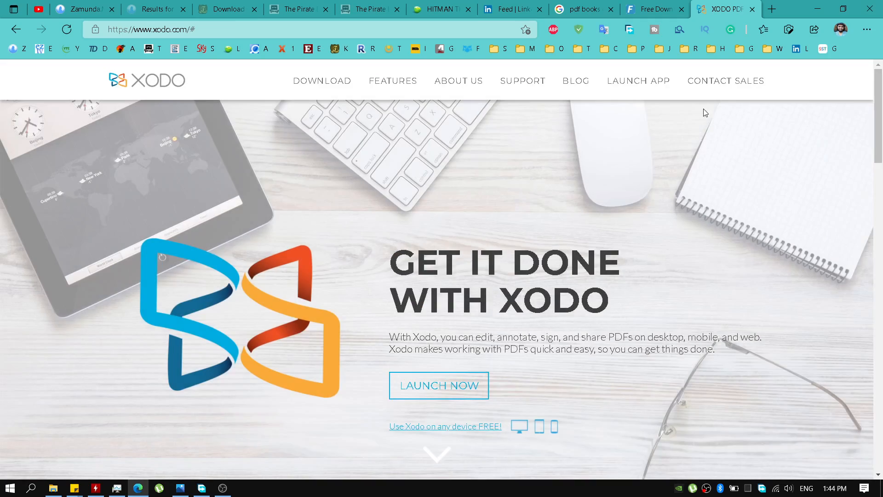
scroll(644, 133, down, 15)
scroll(646, 123, down, 7)
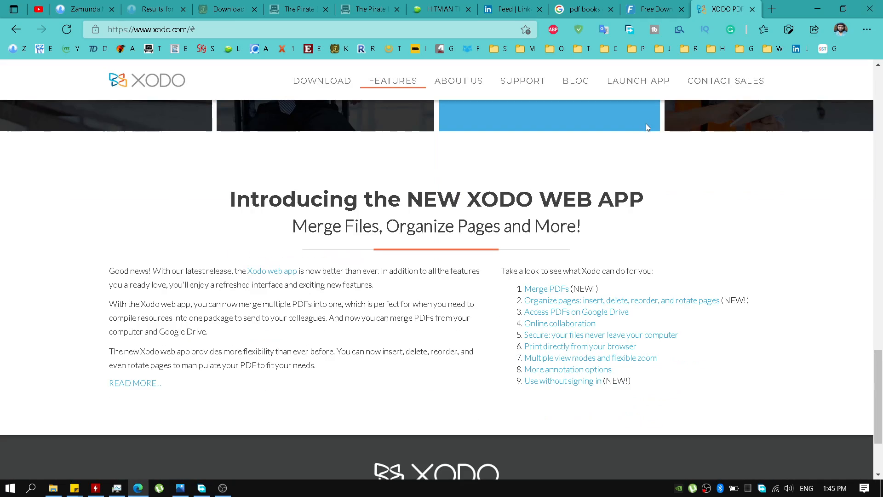
click(223, 489)
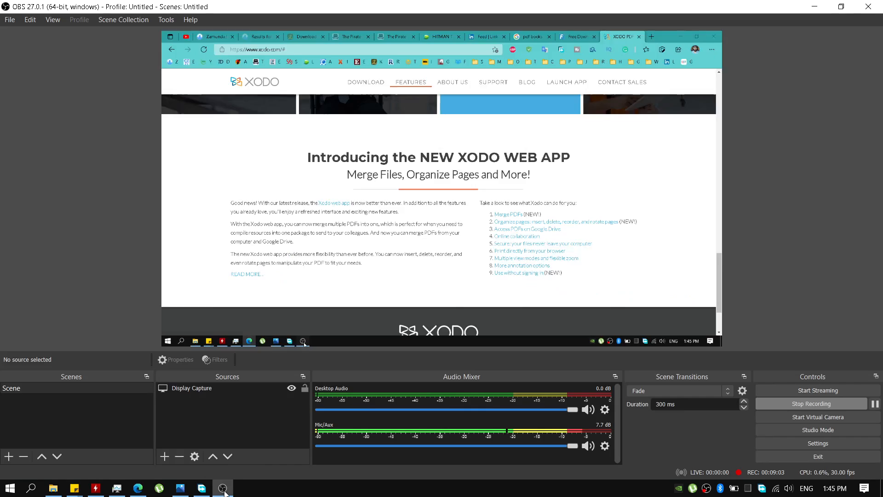